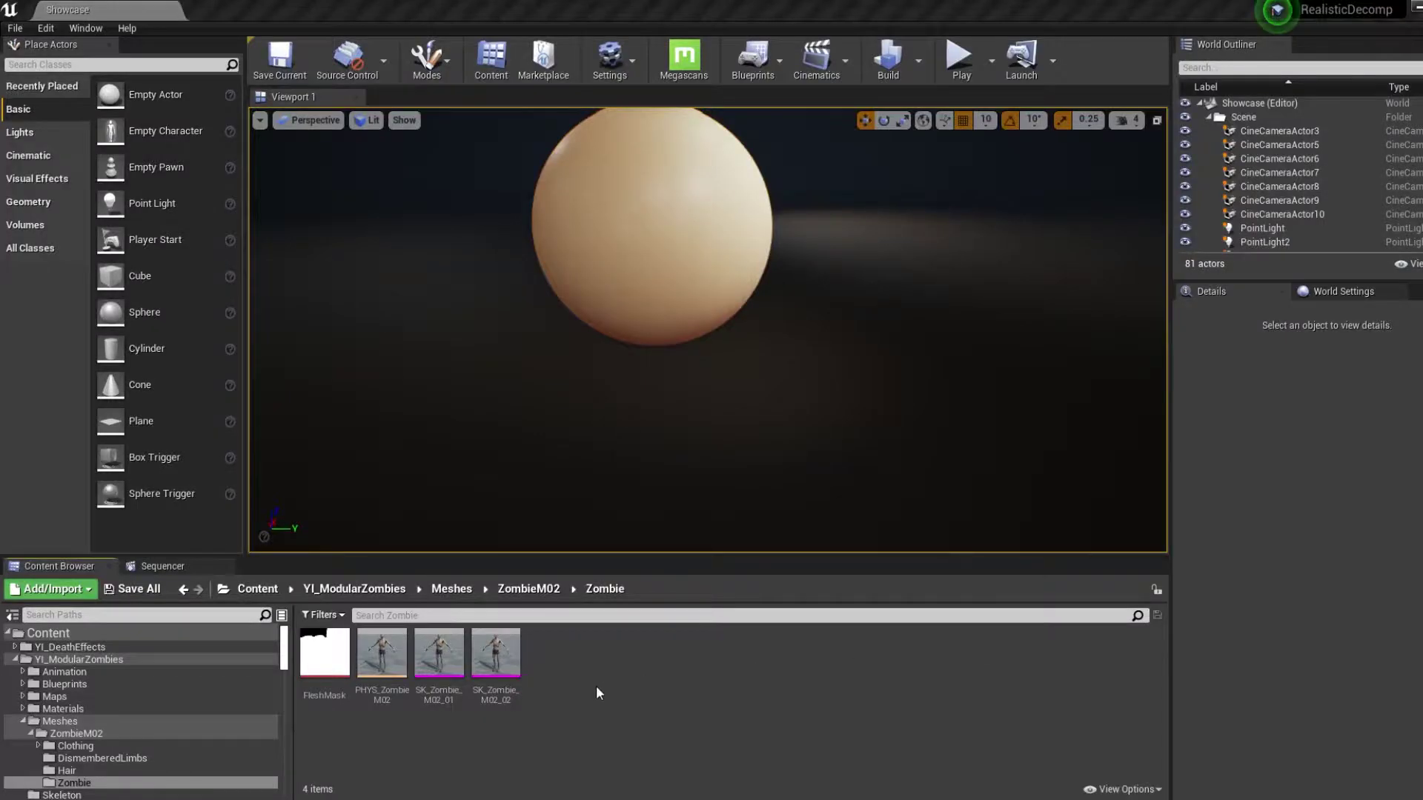
Create an Actor blueprint named BP_Zombie in the Zombie folder and open it.
{"action": "right_click", "coordinate": [1121, 603]}
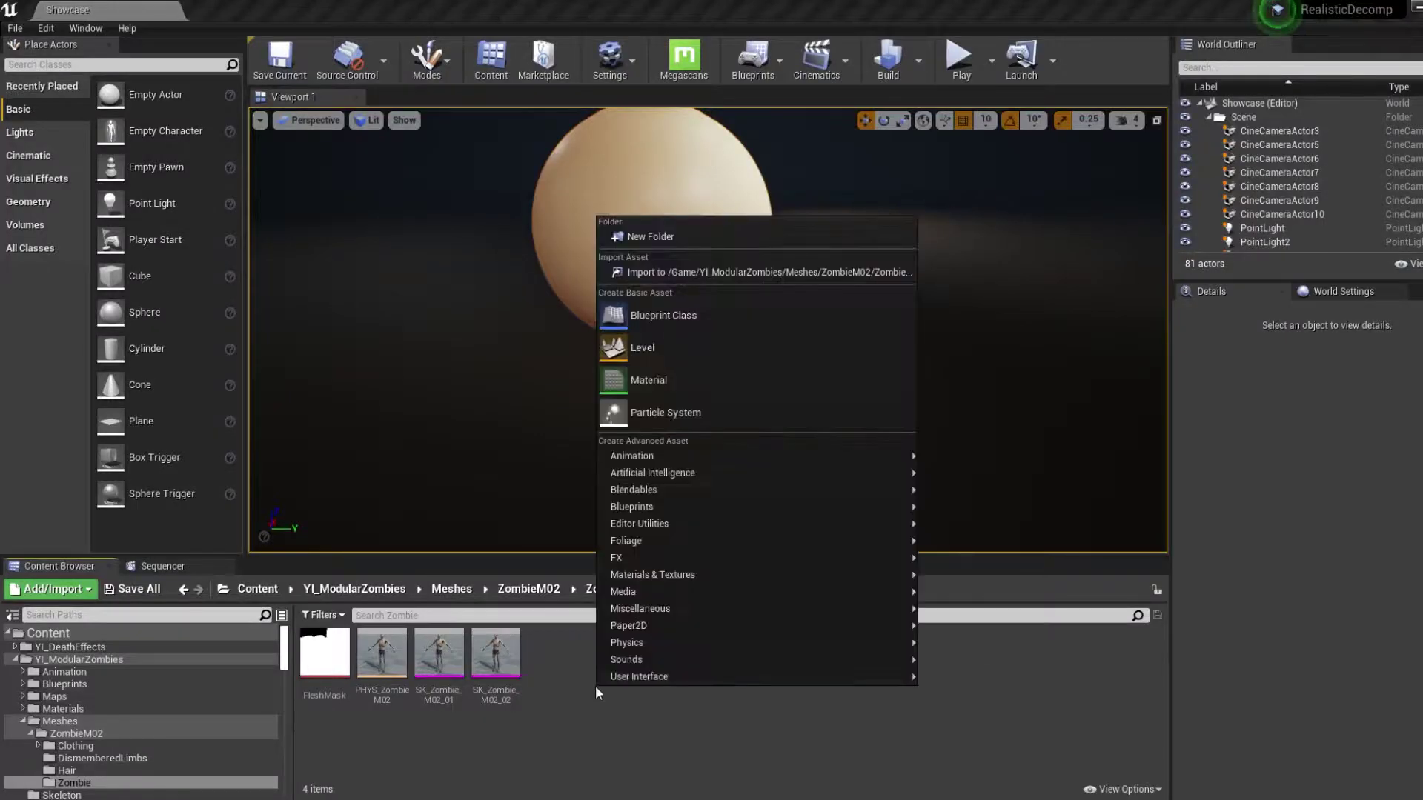
{"action": "left_click", "coordinate": [663, 315]}
{"action": "left_click", "coordinate": [585, 277]}
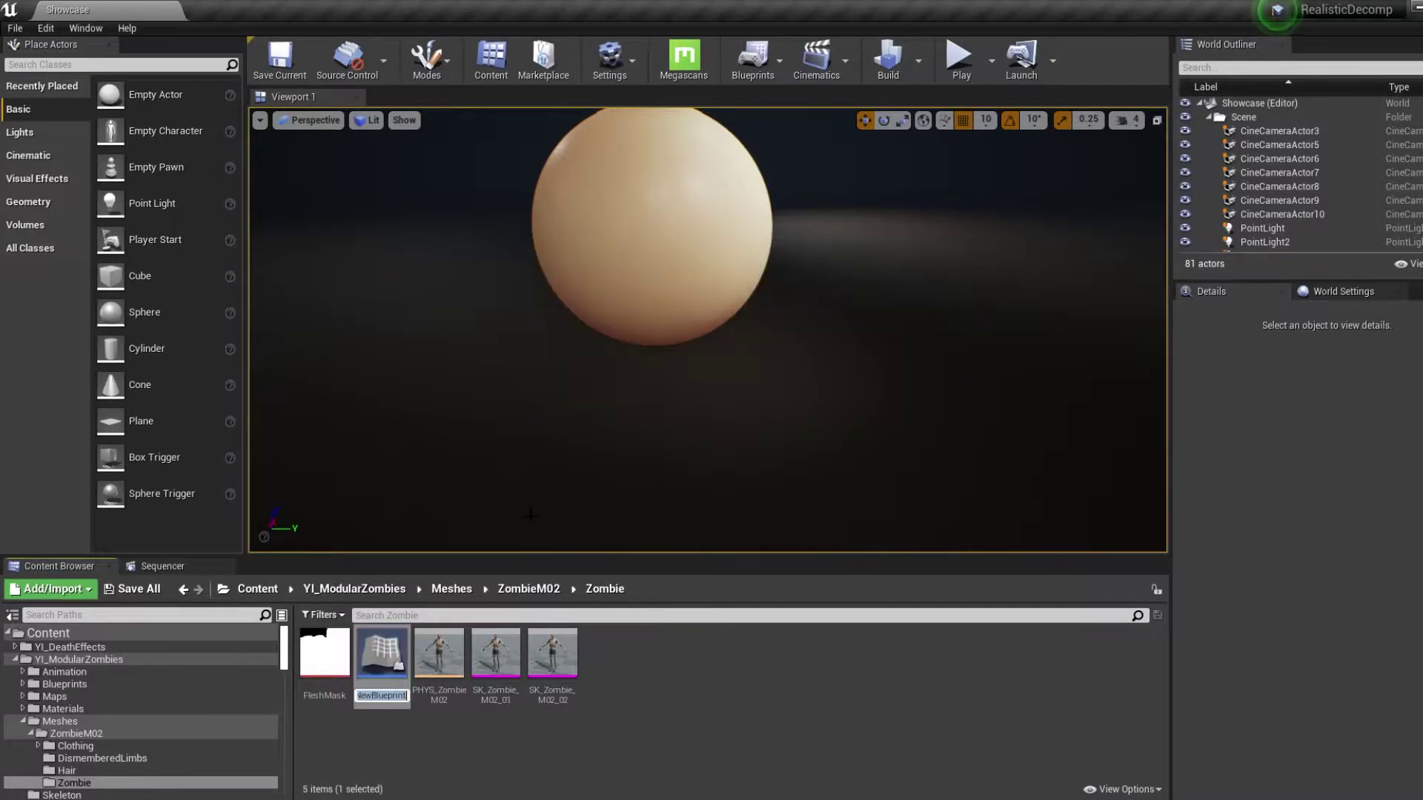
{"action": "key", "text": "Return"}
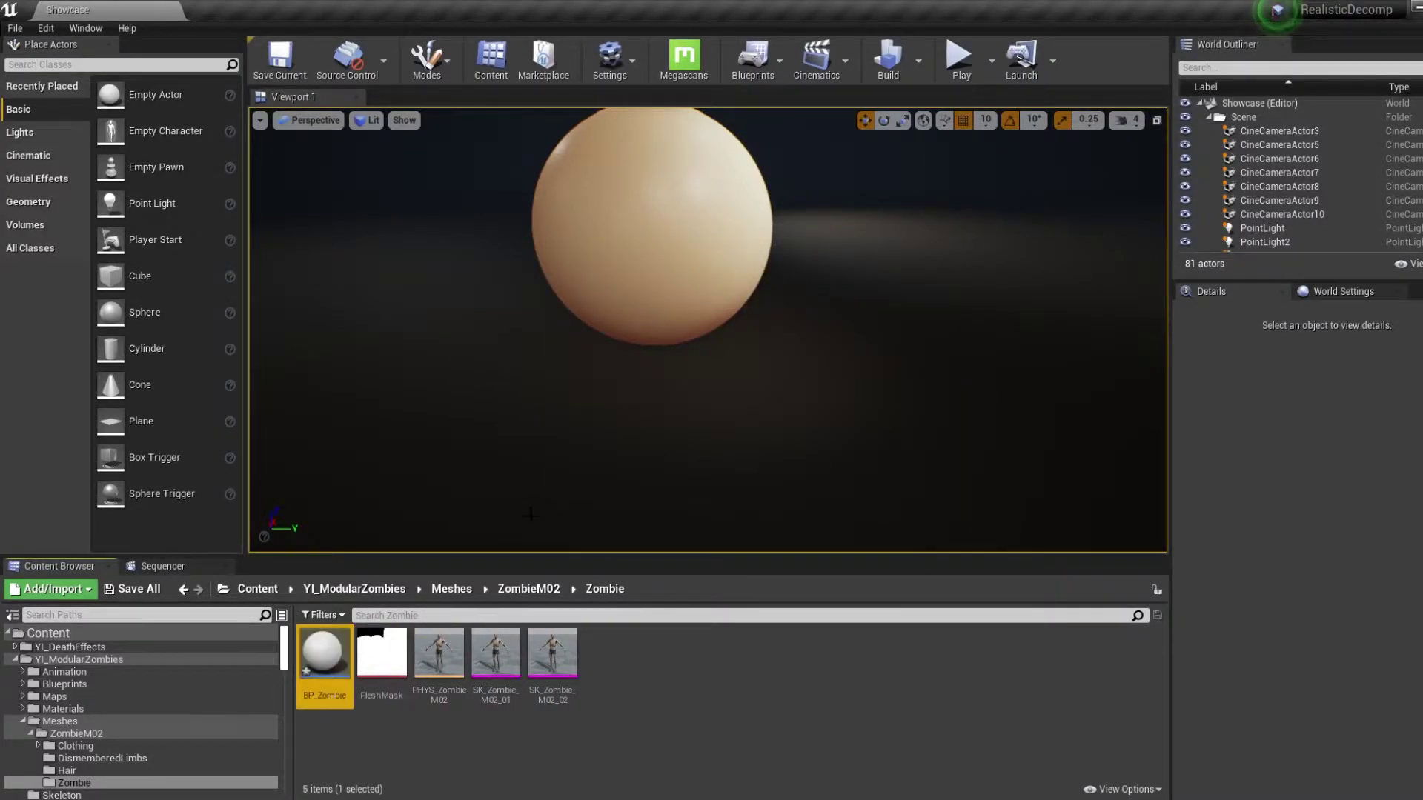
{"action": "double_click", "coordinate": [324, 655]}
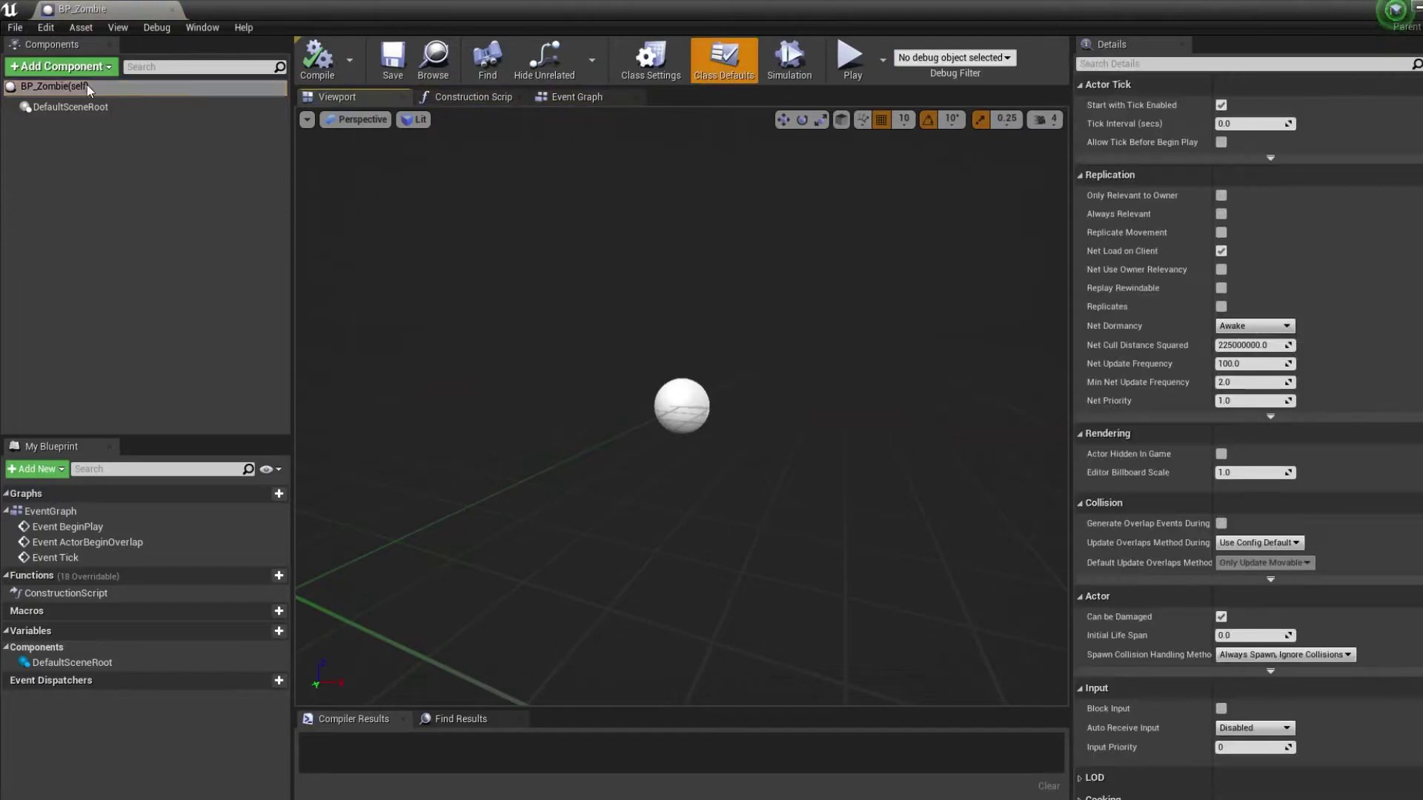
Add a Skeletal Mesh component to BP_Zombie and assign the SK_Zombie_M02_01 mesh to it.
{"action": "type", "text": "ske"}
{"action": "left_click", "coordinate": [99, 140]}
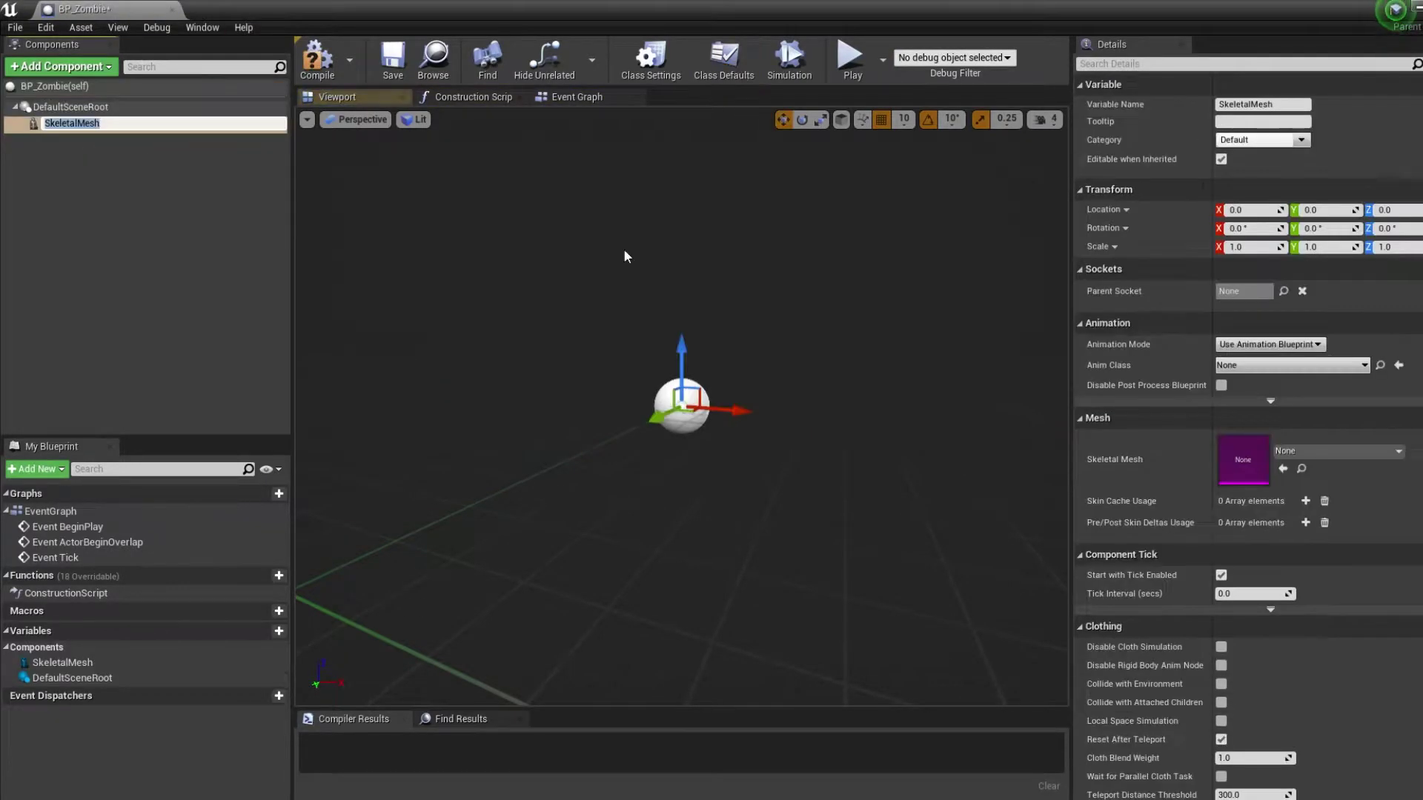
{"action": "left_click", "coordinate": [1300, 449]}
{"action": "type", "text": "zom"}
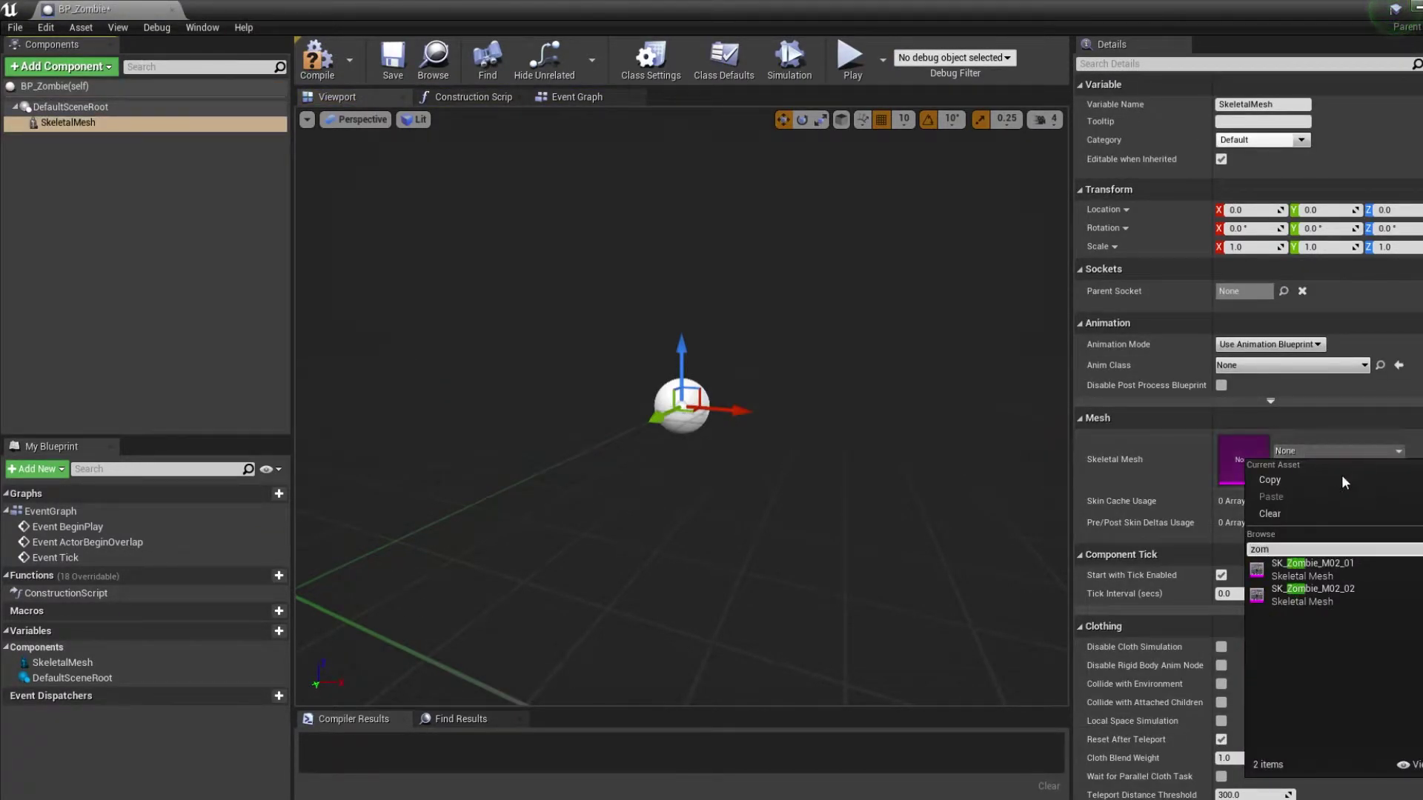
{"action": "left_click", "coordinate": [1333, 568]}
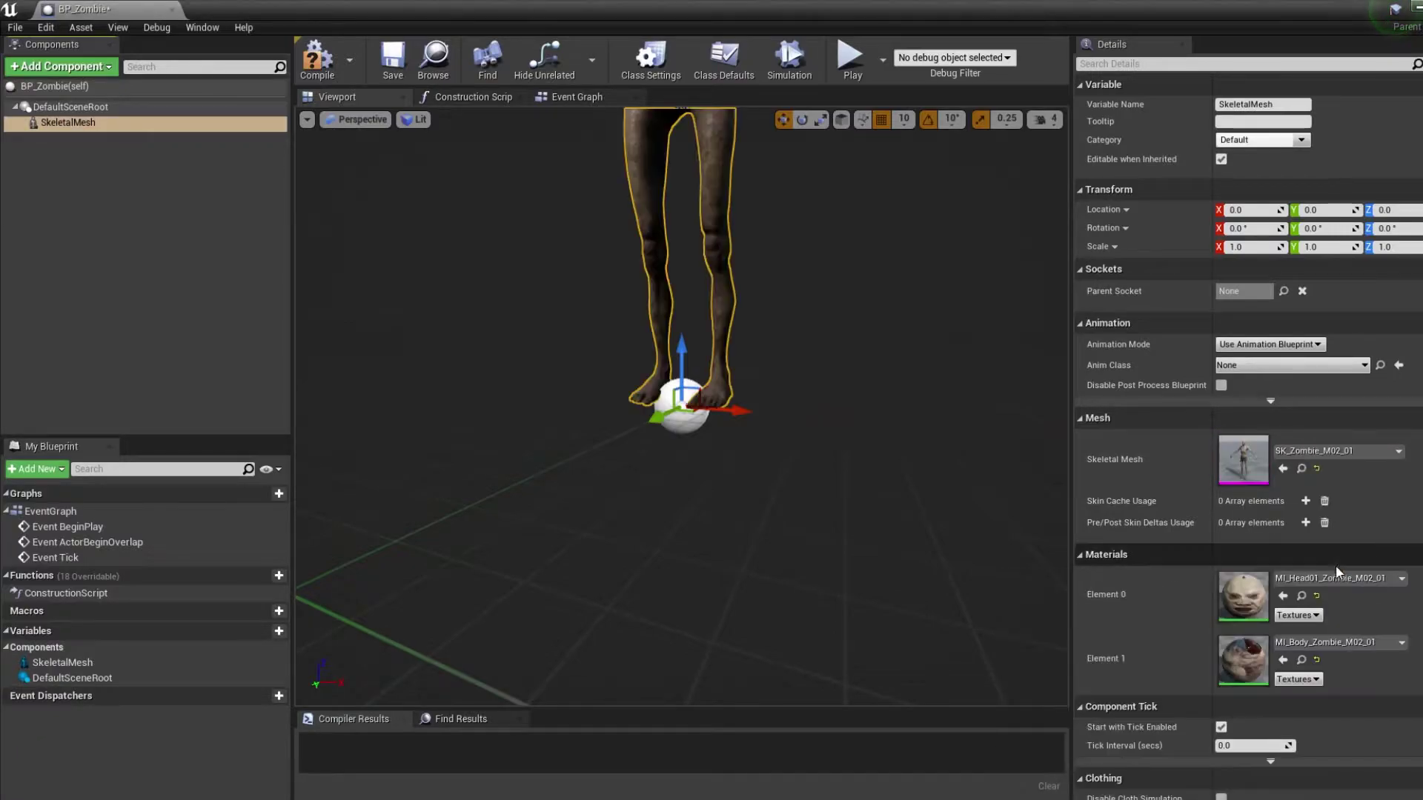
Enable Allow CPUAccess on the SK_Zombie_M02_01 mesh asset, save it and close it.
{"action": "double_click", "coordinate": [1257, 476]}
{"action": "left_click", "coordinate": [158, 118]}
{"action": "type", "text": "c"}
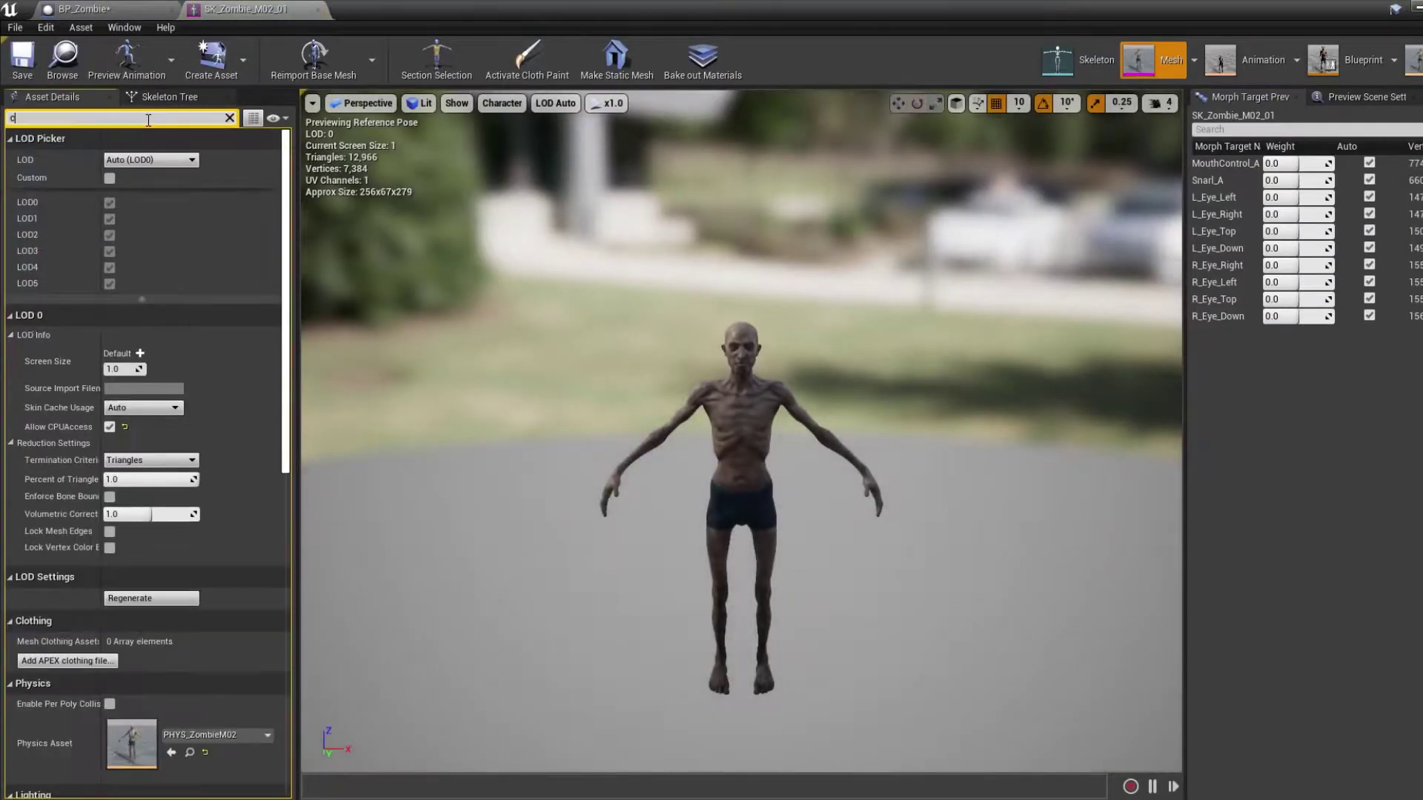
{"action": "type", "text": "p"}
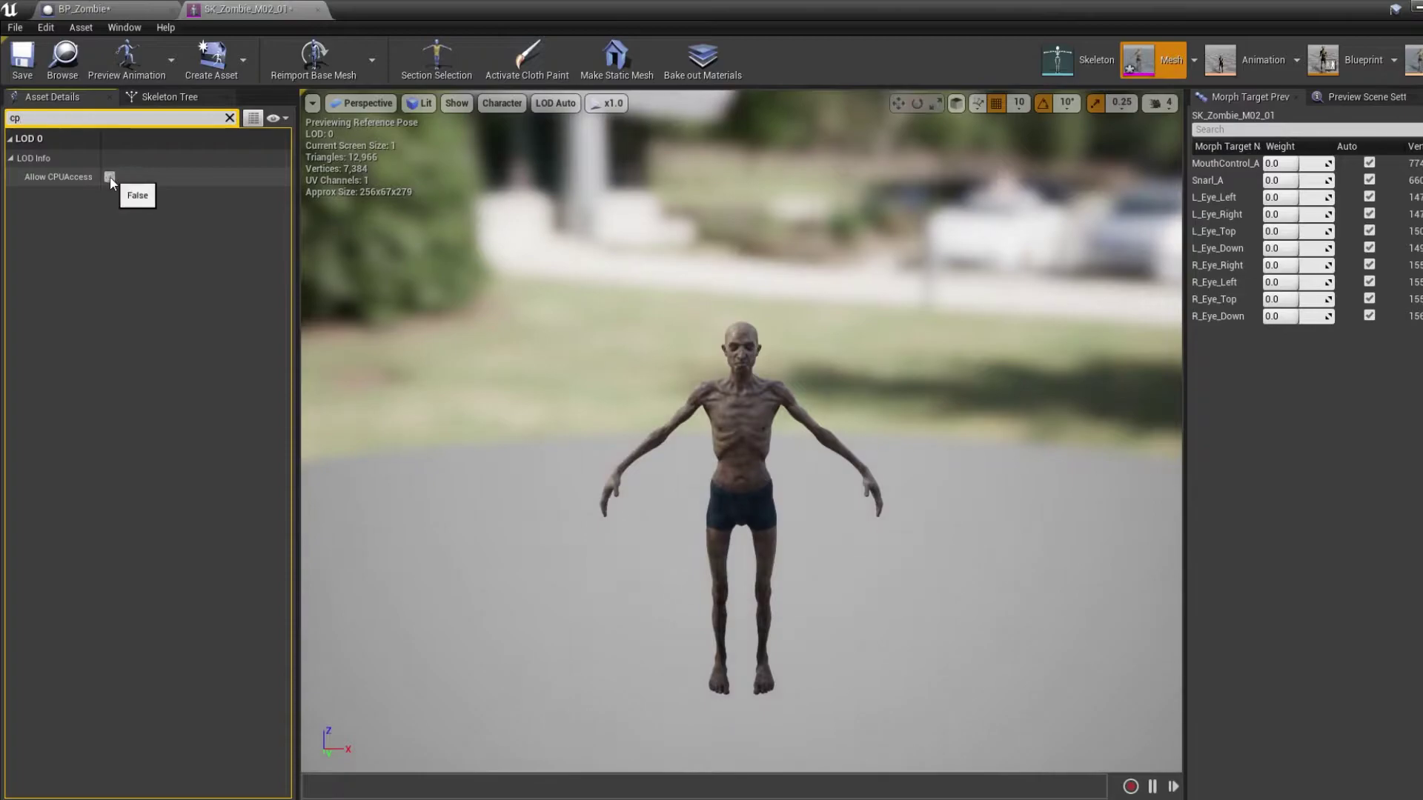
{"action": "left_click", "coordinate": [109, 175]}
{"action": "left_click", "coordinate": [21, 71]}
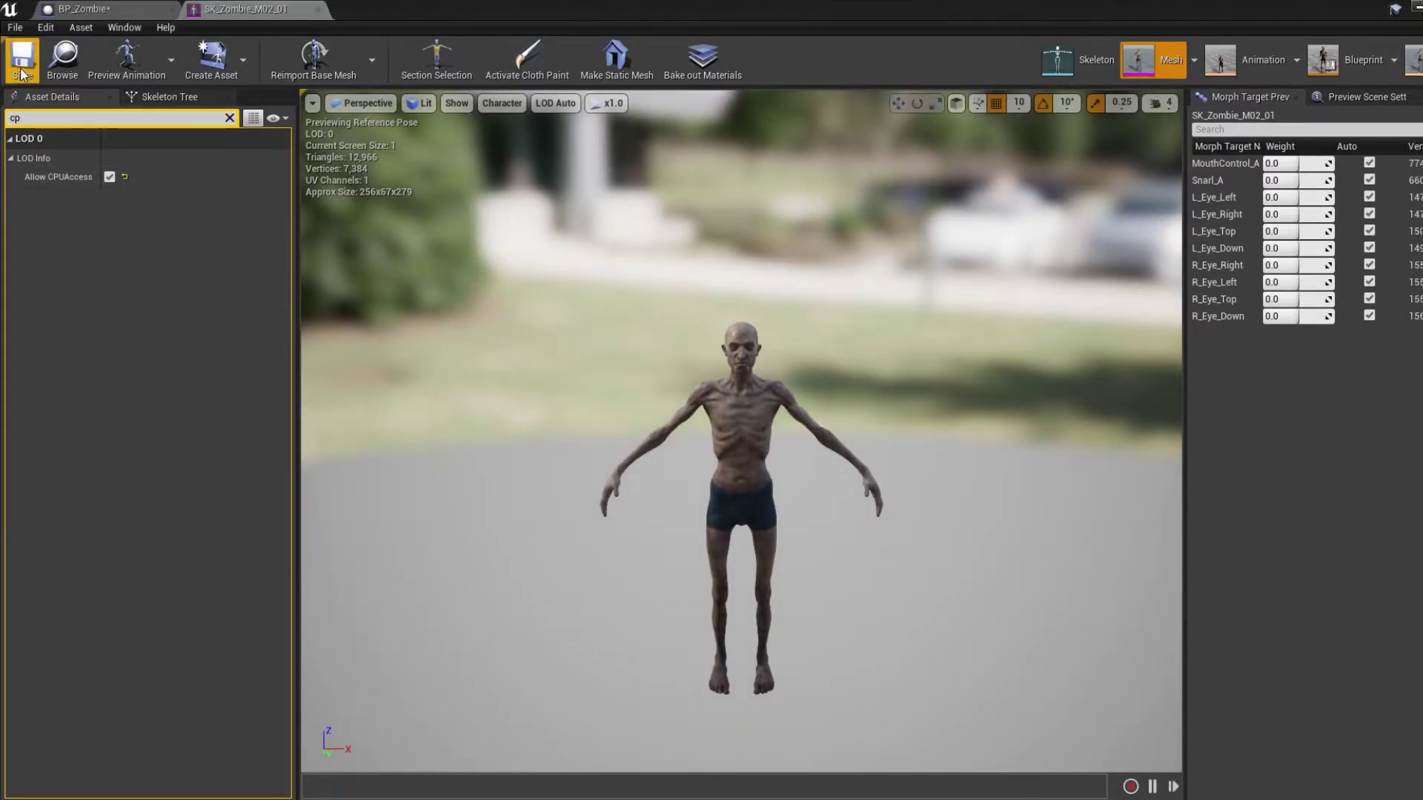
{"action": "left_click", "coordinate": [317, 10]}
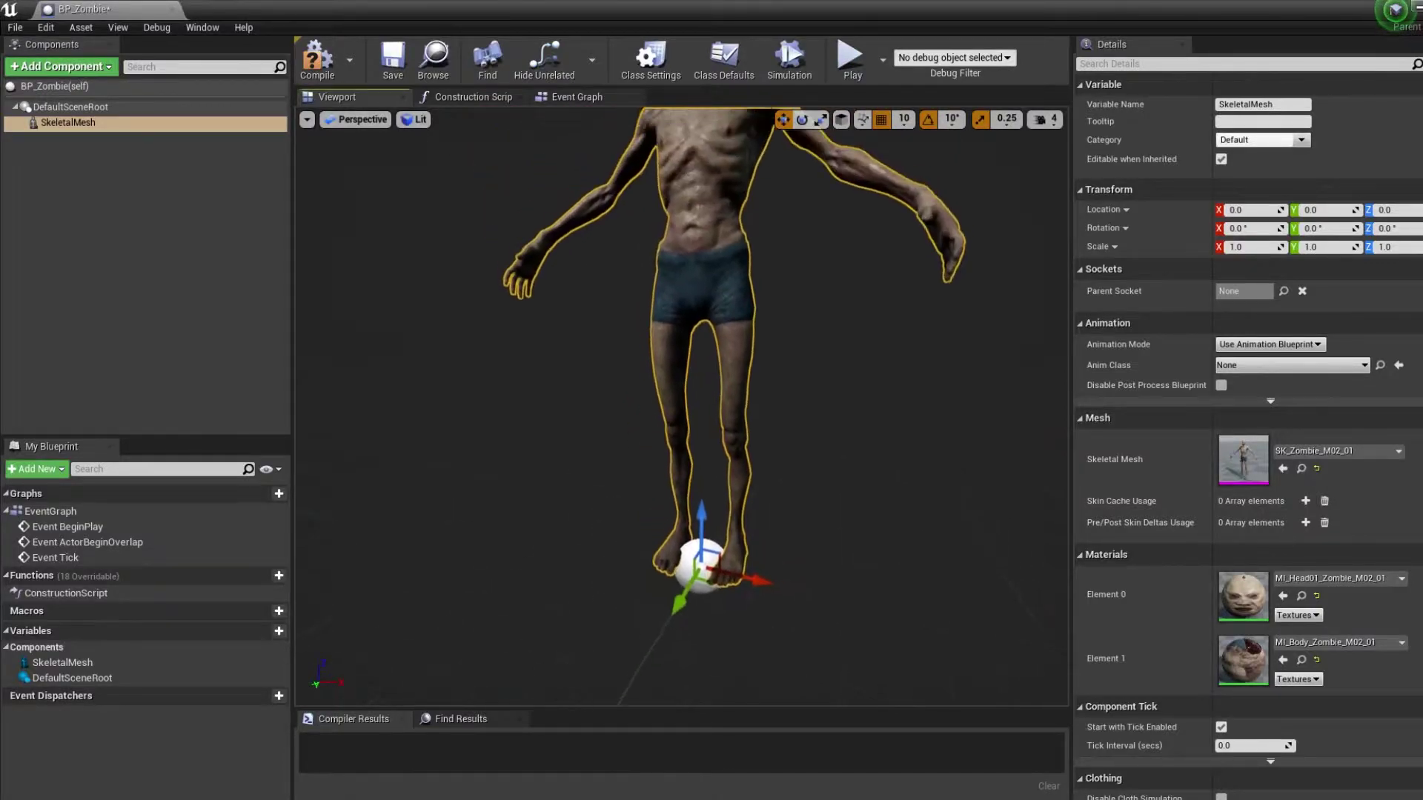
Open the zombie's body and head material instances, then their parent material M_Master_SkinAdvanced.
{"action": "right_click_drag", "start_coordinate": [592, 275], "coordinate": [614, 192]}
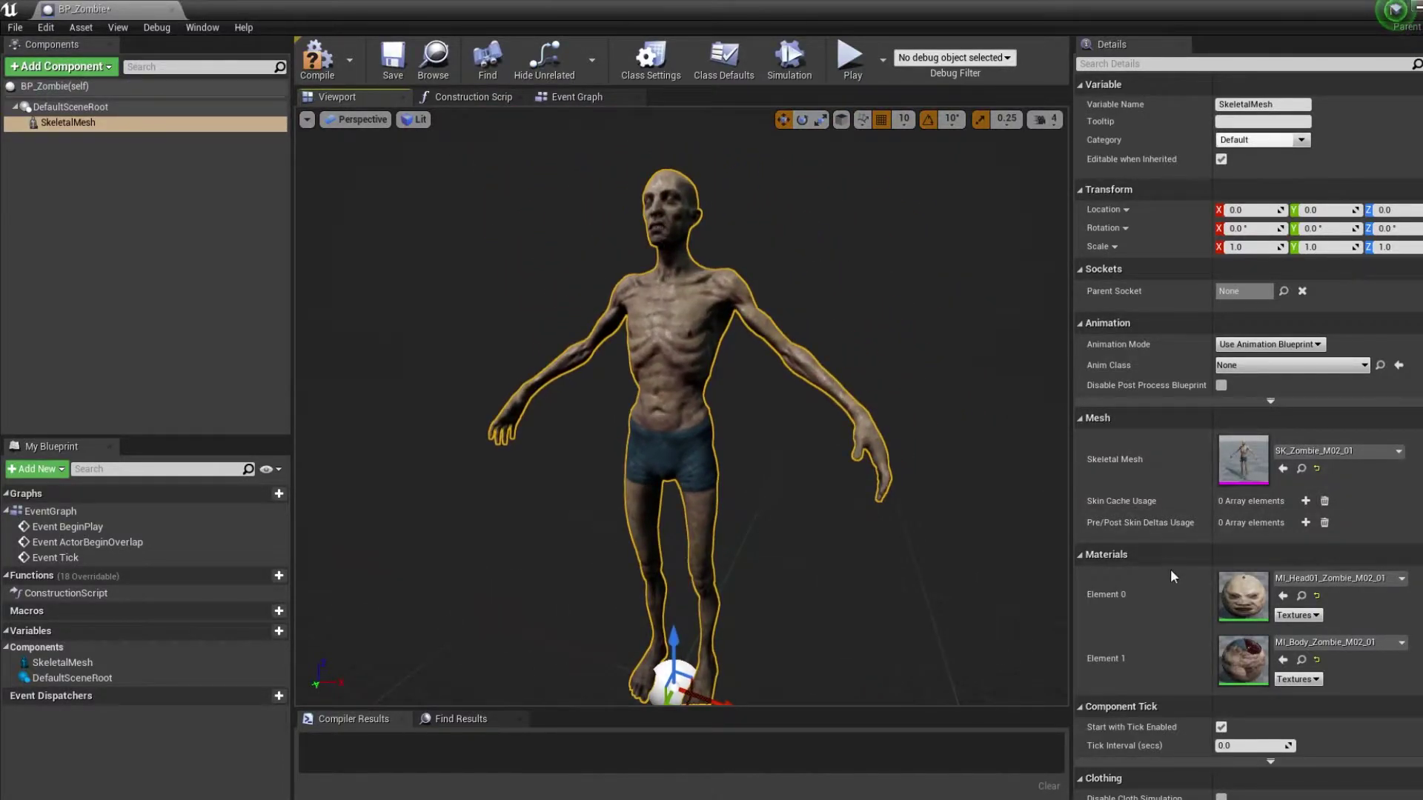
{"action": "double_click", "coordinate": [1242, 658]}
{"action": "left_click", "coordinate": [85, 9]}
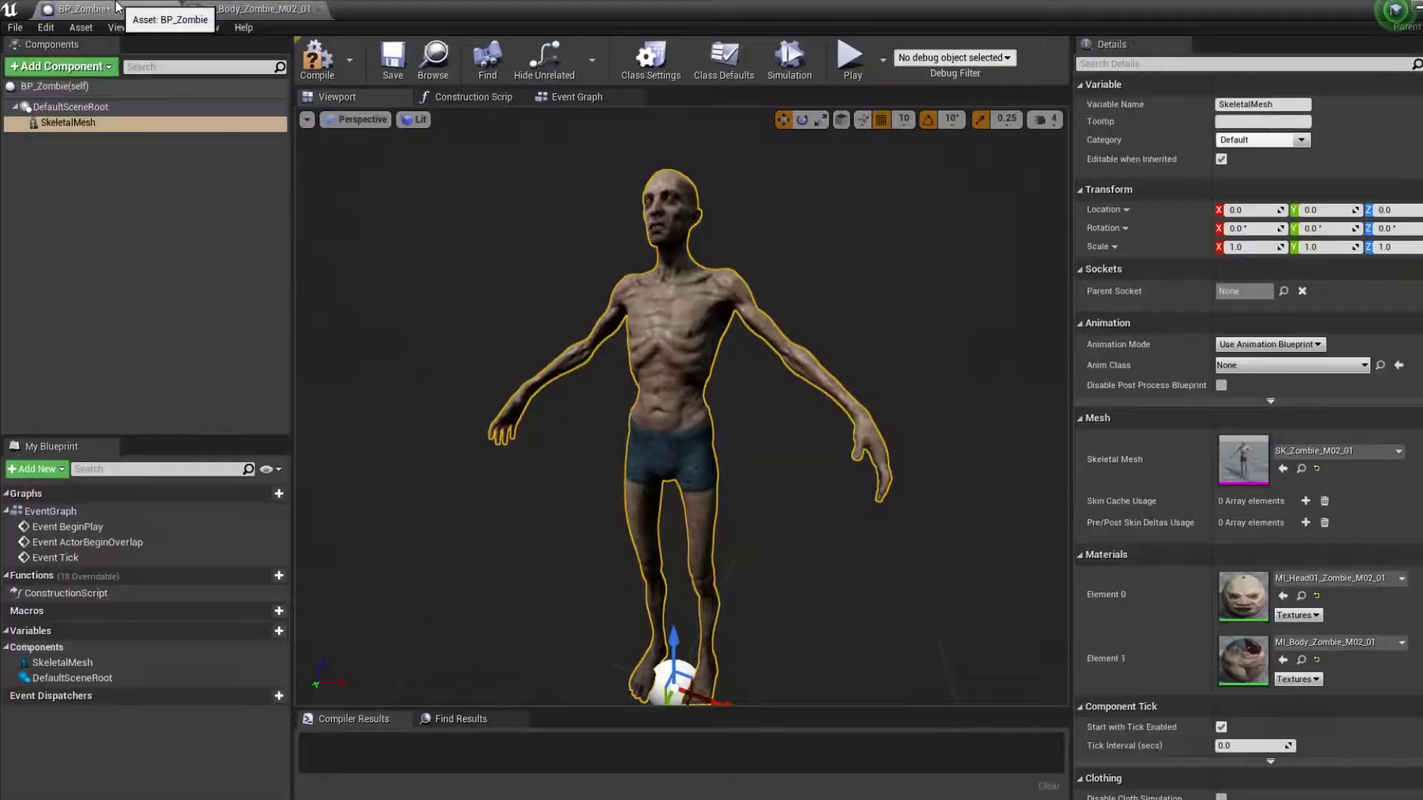
{"action": "double_click", "coordinate": [1242, 598]}
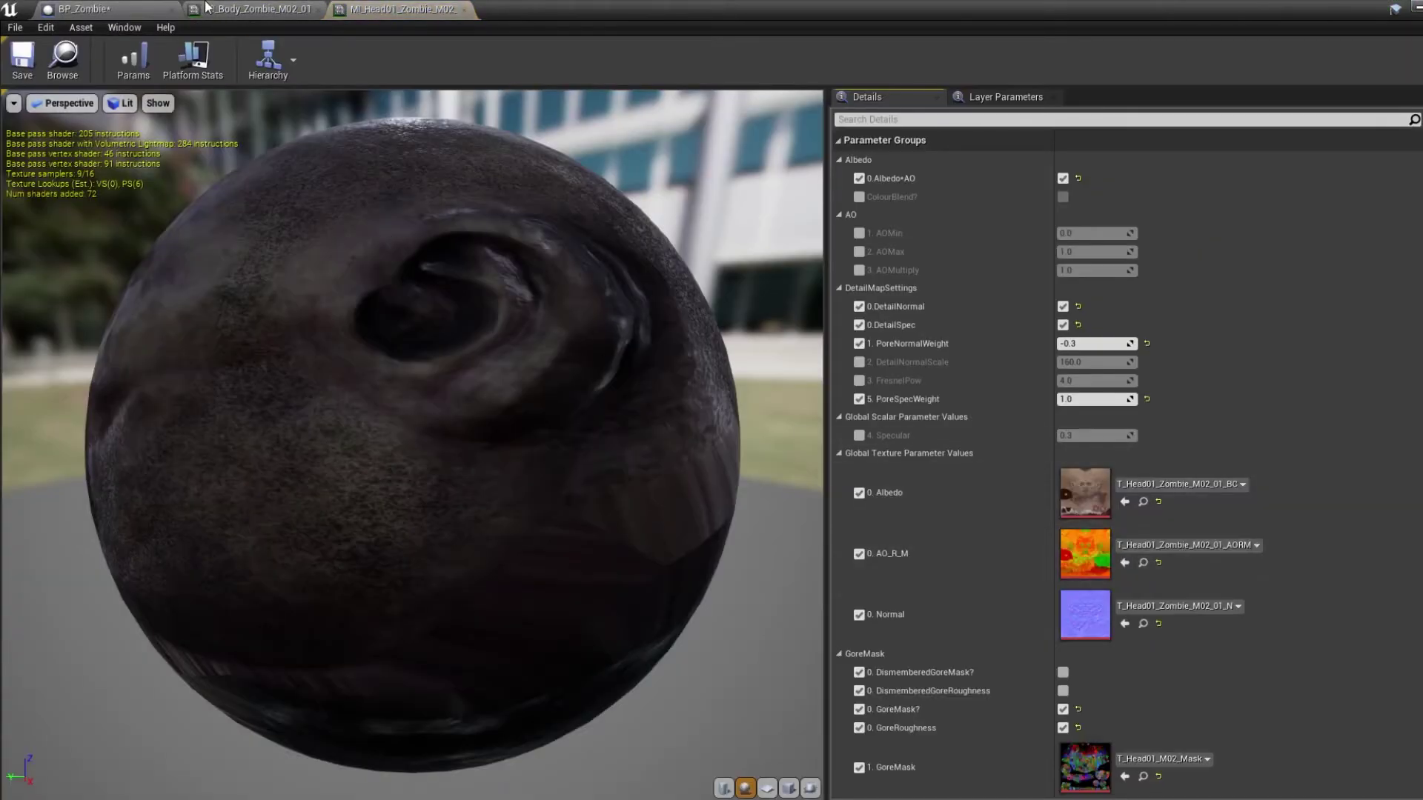
{"action": "left_click", "coordinate": [258, 9]}
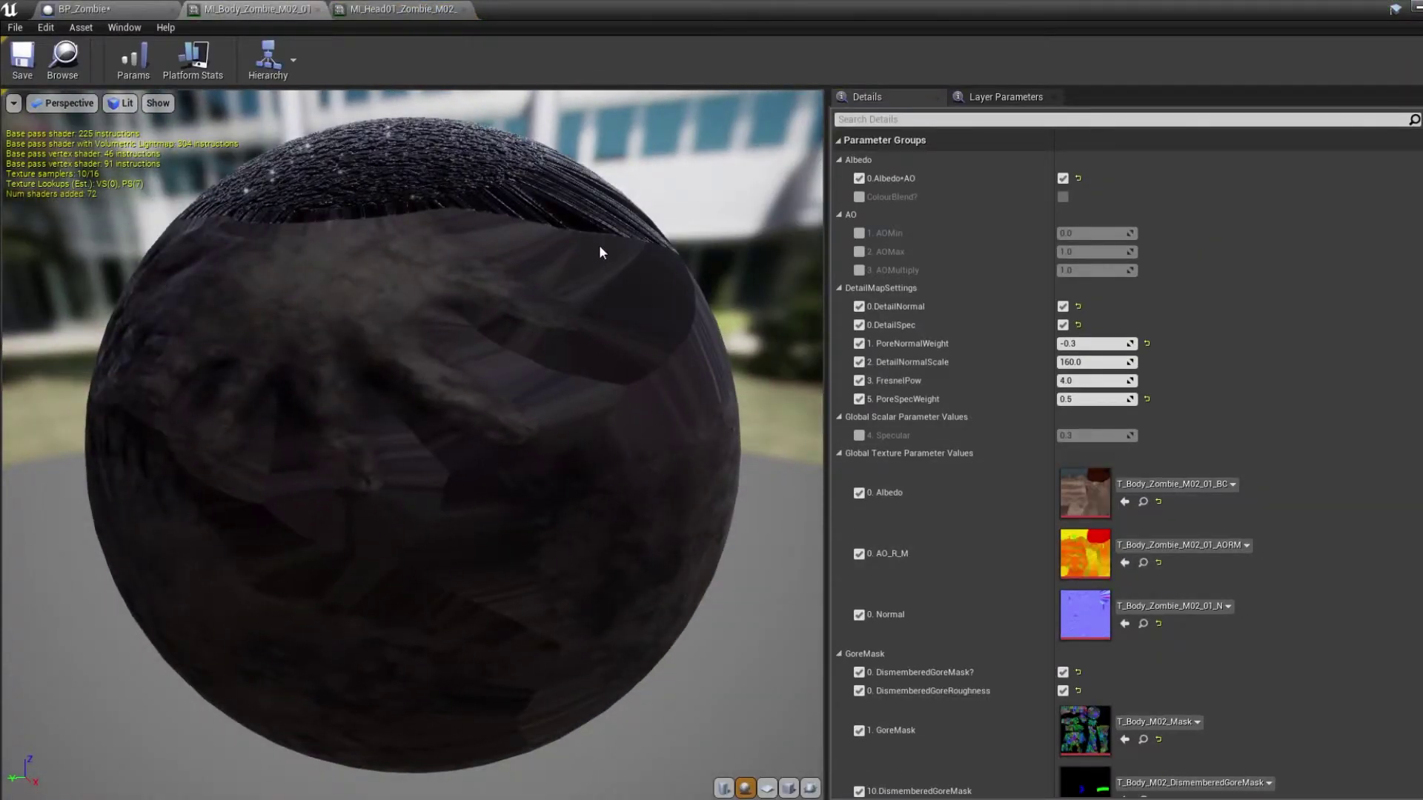
{"action": "scroll", "coordinate": [1020, 482], "scroll_direction": "down", "scroll_amount": 10}
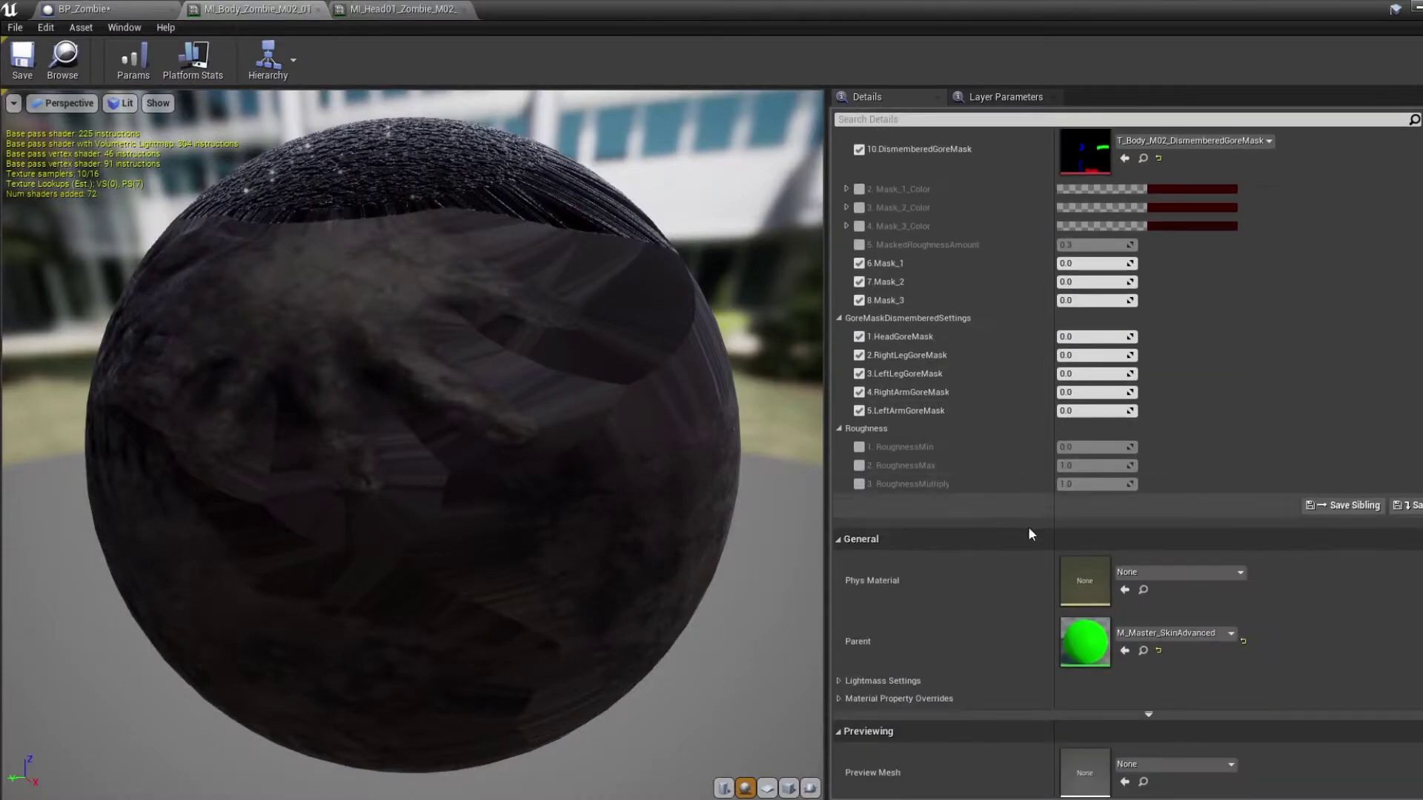
{"action": "double_click", "coordinate": [1084, 642]}
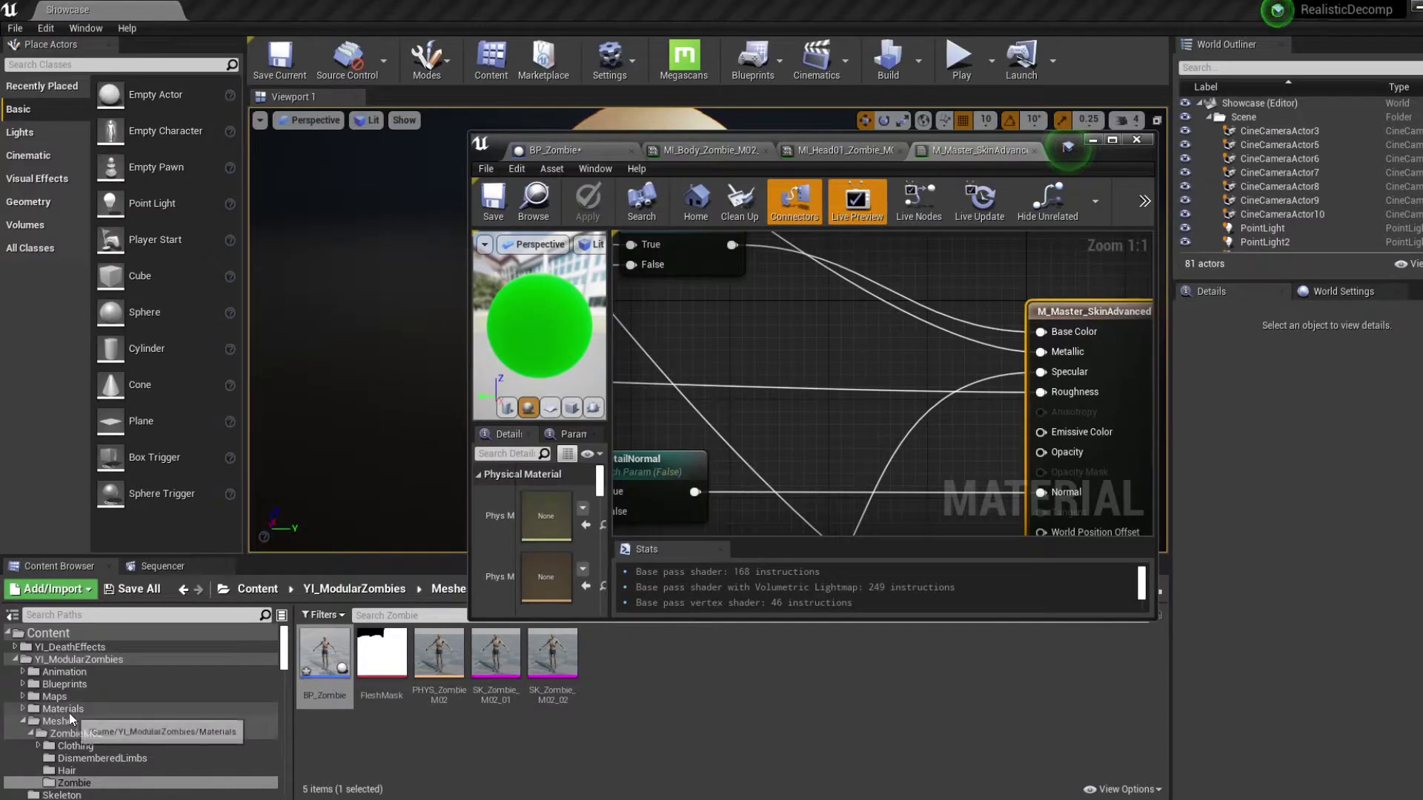
Add the MF_DecaySystem function from the YI_DeathEffects Materials folder to the M_Master_SkinAdvanced graph.
{"action": "left_click", "coordinate": [252, 709]}
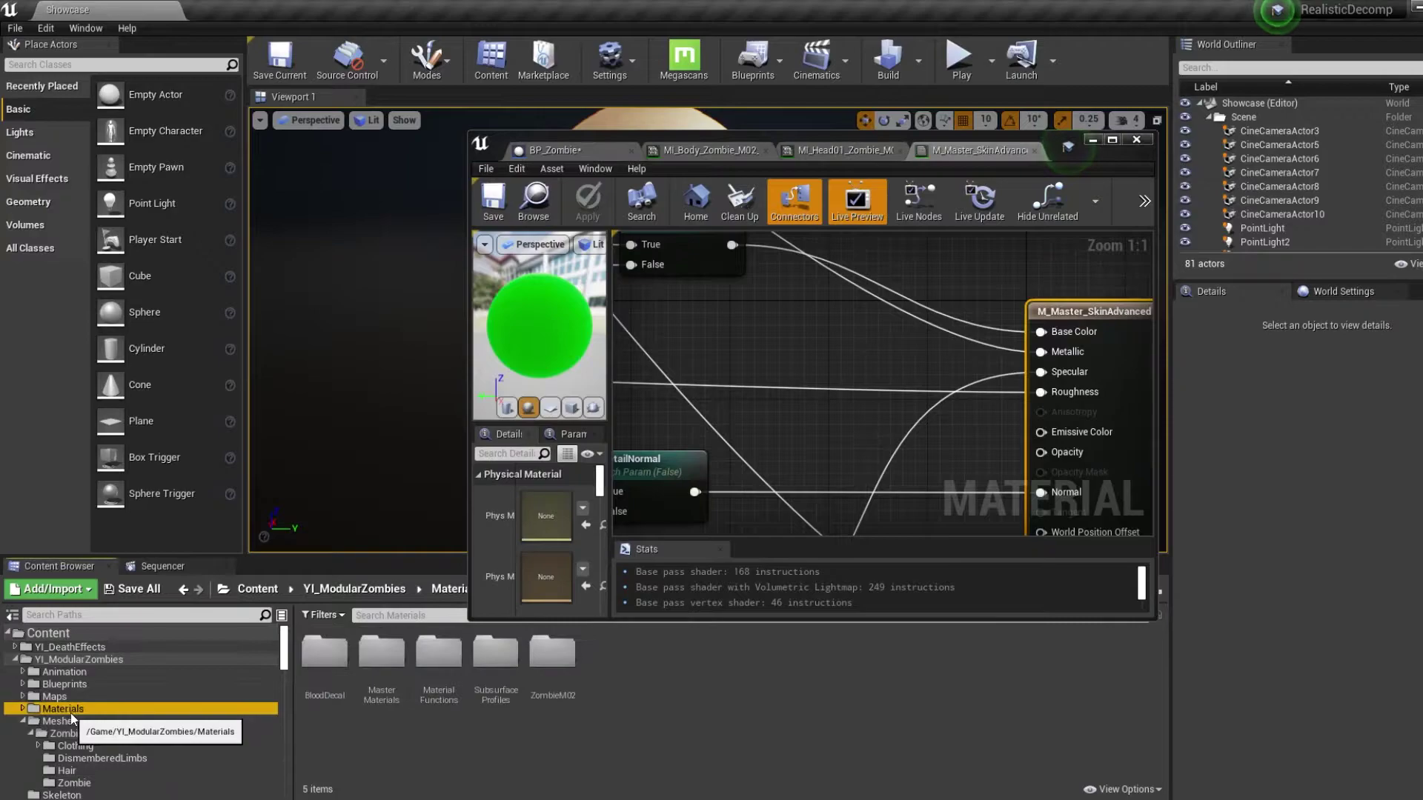
{"action": "left_click", "coordinate": [51, 650]}
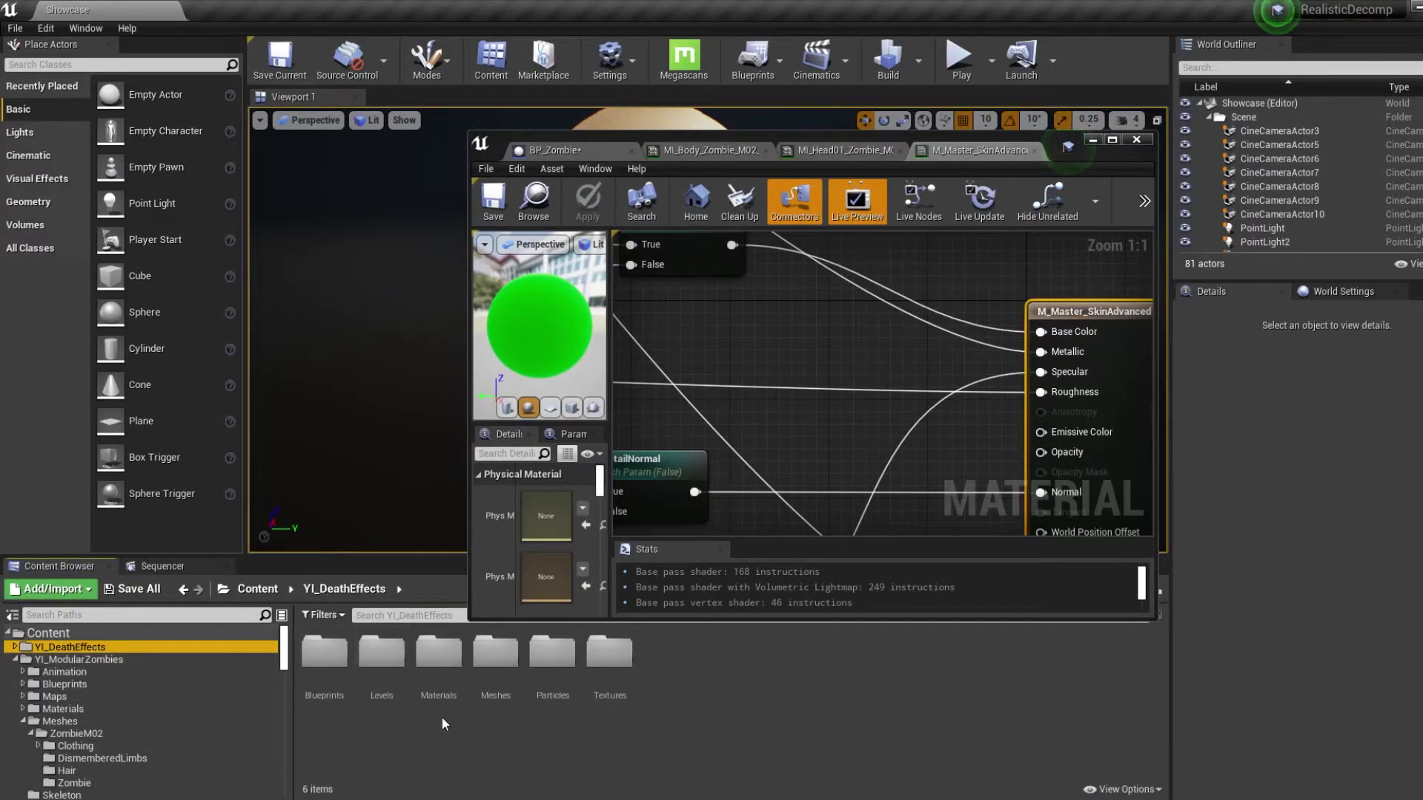
{"action": "double_click", "coordinate": [438, 667]}
{"action": "left_click_drag", "start_coordinate": [552, 654], "coordinate": [849, 357]}
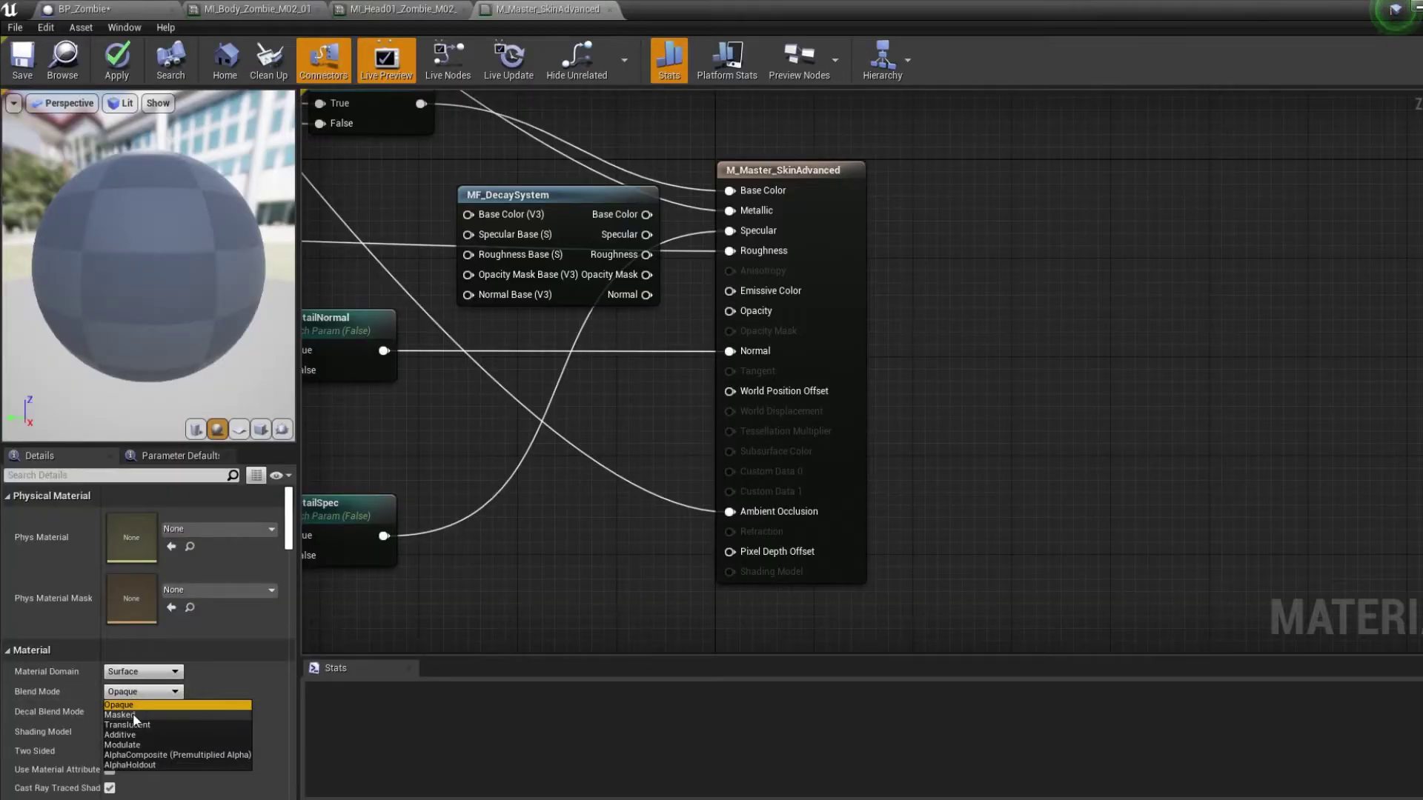
Set the blend mode to Masked and route a constant of 1 through MF_DecaySystem's opacity mask into the material's Opacity Mask.
{"action": "left_click", "coordinate": [130, 712]}
{"action": "right_click_drag", "start_coordinate": [538, 398], "coordinate": [694, 454]}
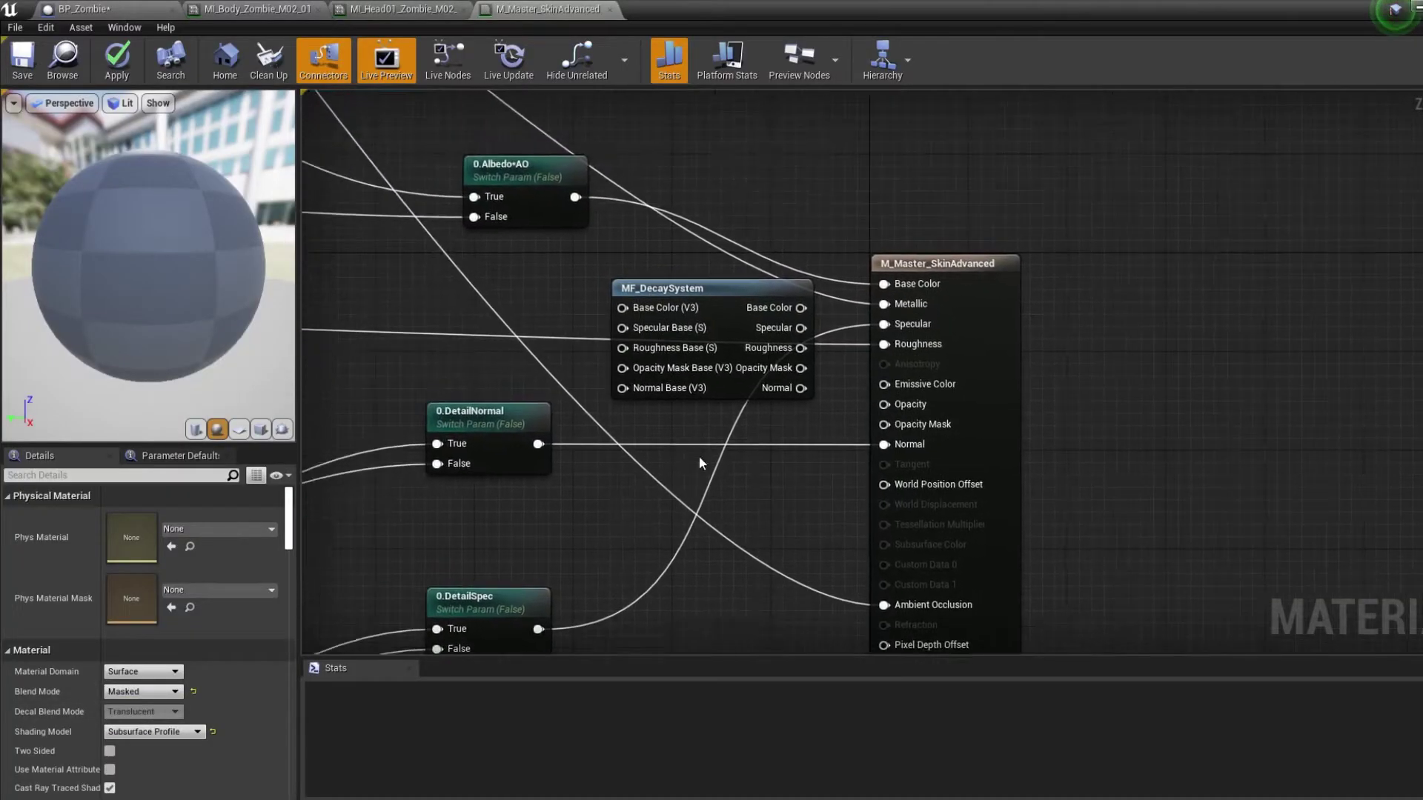
{"action": "key", "text": "1"}
{"action": "left_click", "coordinate": [560, 374]}
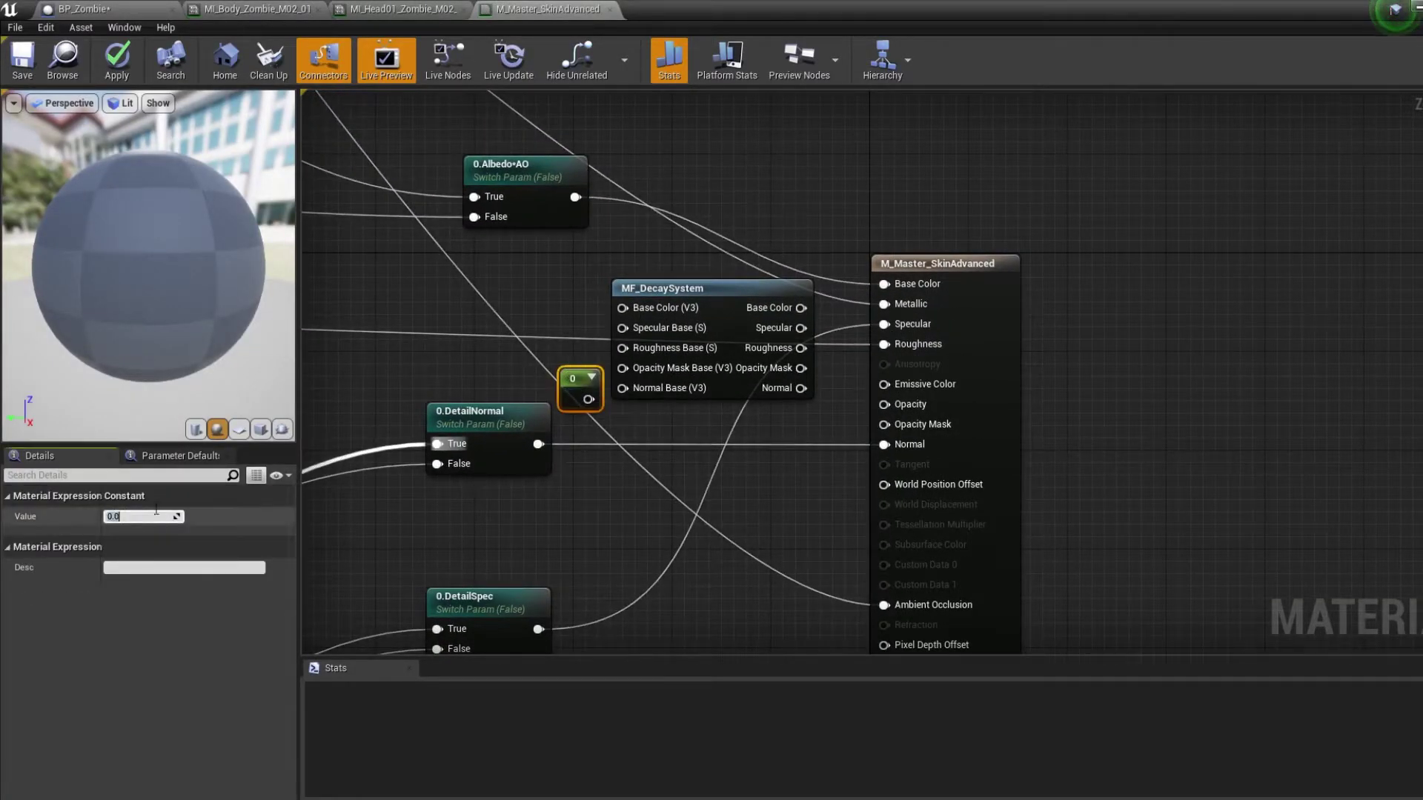
{"action": "left_click_drag", "start_coordinate": [588, 399], "coordinate": [622, 369]}
{"action": "left_click_drag", "start_coordinate": [801, 369], "coordinate": [886, 427]}
{"action": "left_click_drag", "start_coordinate": [579, 380], "coordinate": [569, 352]}
{"action": "left_click_drag", "start_coordinate": [801, 388], "coordinate": [799, 394]}
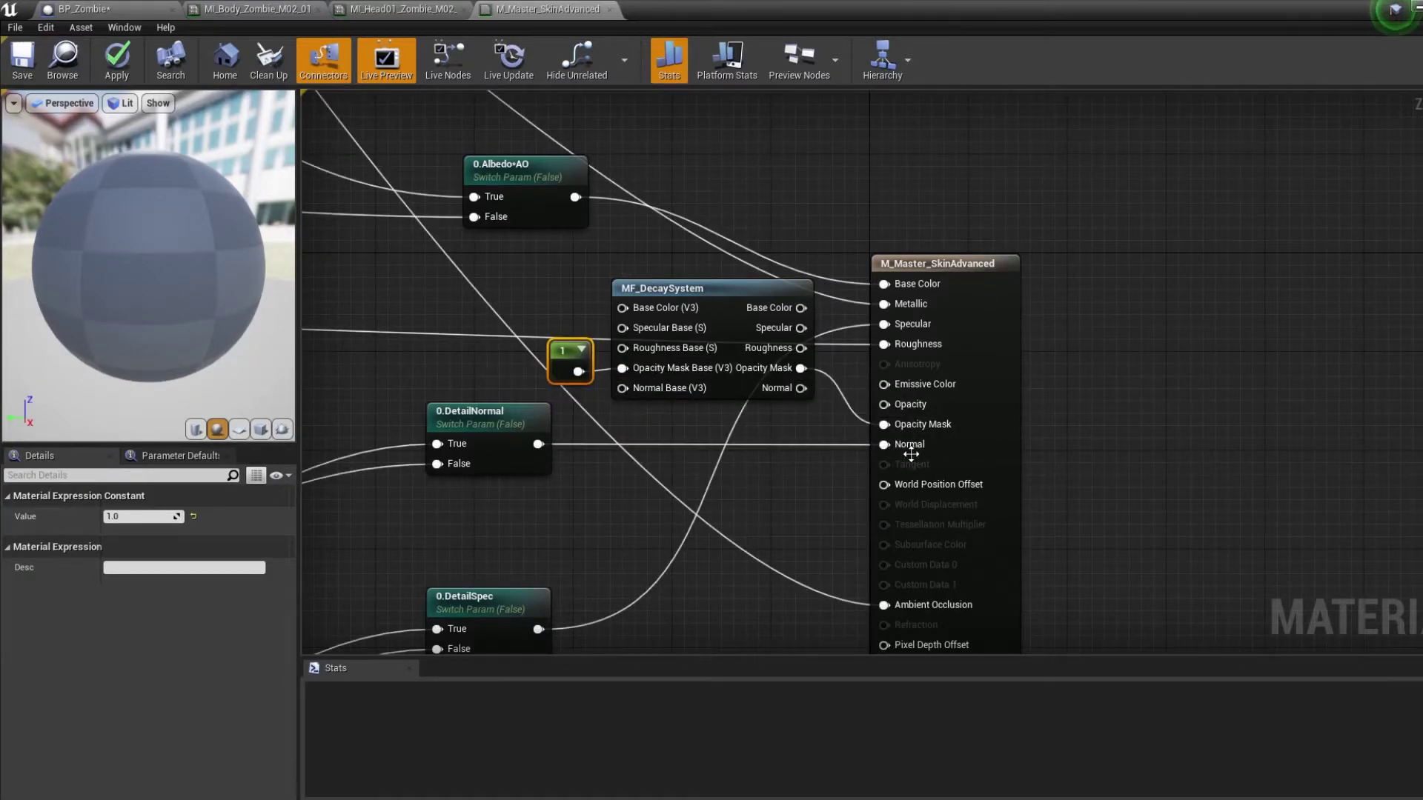
Route the material's Normal, Roughness, Specular and Base Color connections through MF_DecaySystem.
{"action": "left_click_drag", "start_coordinate": [911, 453], "coordinate": [622, 388], "text": "ctrl"}
{"action": "left_click_drag", "start_coordinate": [801, 388], "coordinate": [885, 445]}
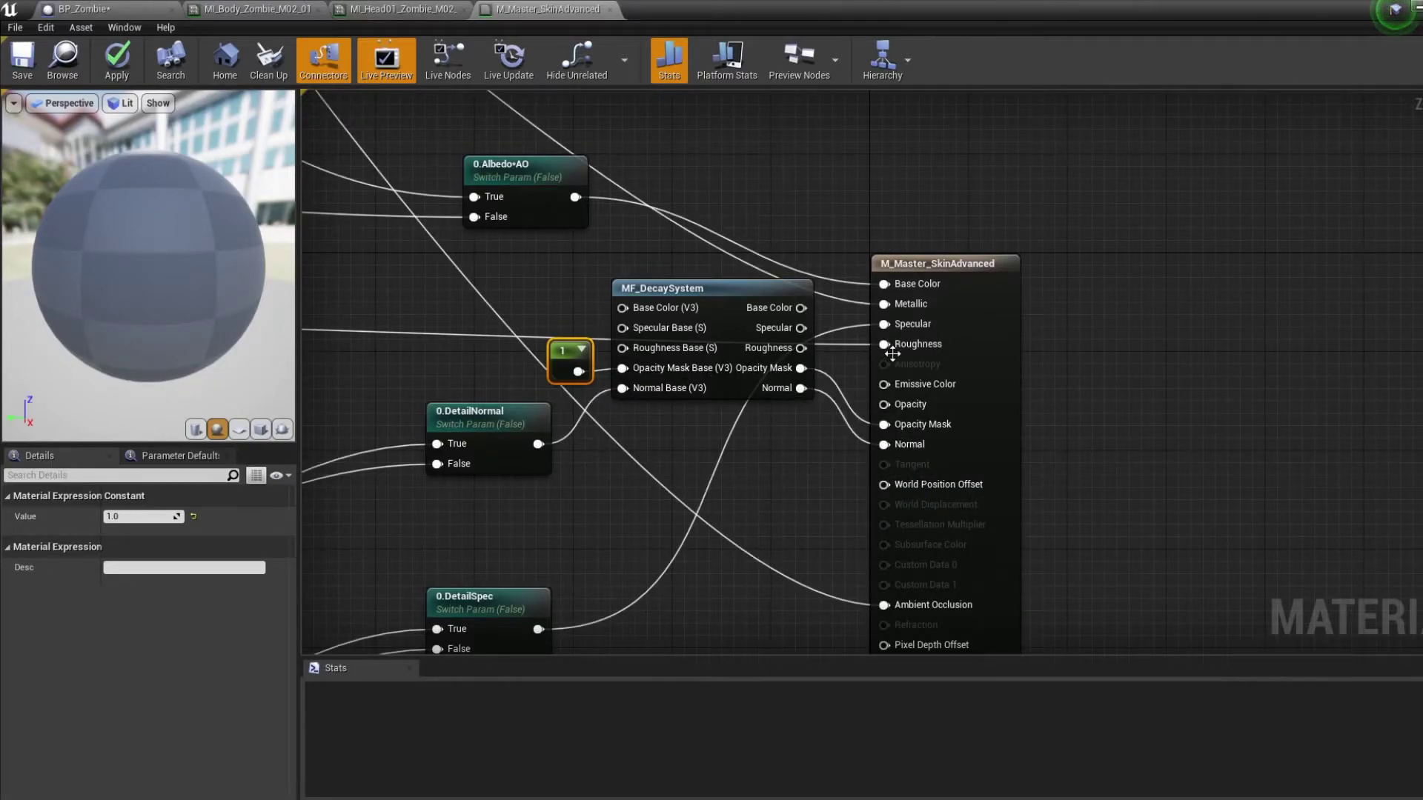
{"action": "left_click_drag", "start_coordinate": [885, 345], "coordinate": [631, 330]}
{"action": "left_click", "coordinate": [786, 354]}
{"action": "left_click_drag", "start_coordinate": [801, 327], "coordinate": [884, 285]}
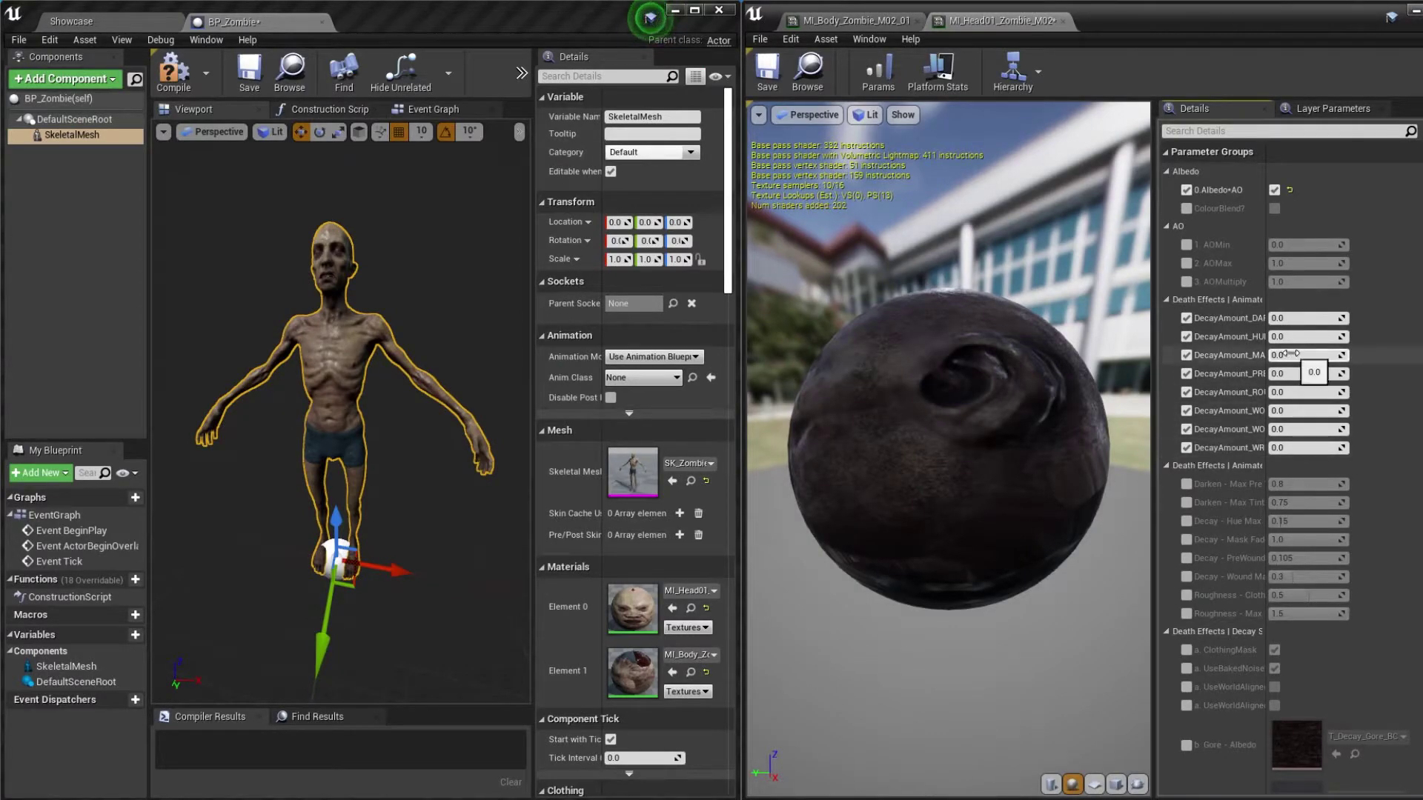
Try out the DecayAmount_DARKEN parameter on the zombie's head material instance.
{"action": "mouse_move", "coordinate": [1283, 318]}
{"action": "left_mouse_down"}
{"action": "mouse_move", "coordinate": [1325, 355]}
{"action": "mouse_move", "coordinate": [1269, 355]}
{"action": "mouse_move", "coordinate": [1289, 374]}
{"action": "mouse_move", "coordinate": [1332, 374]}
{"action": "mouse_move", "coordinate": [1304, 374]}
{"action": "mouse_move", "coordinate": [1297, 410]}
{"action": "mouse_move", "coordinate": [1334, 411]}
{"action": "left_mouse_up"}
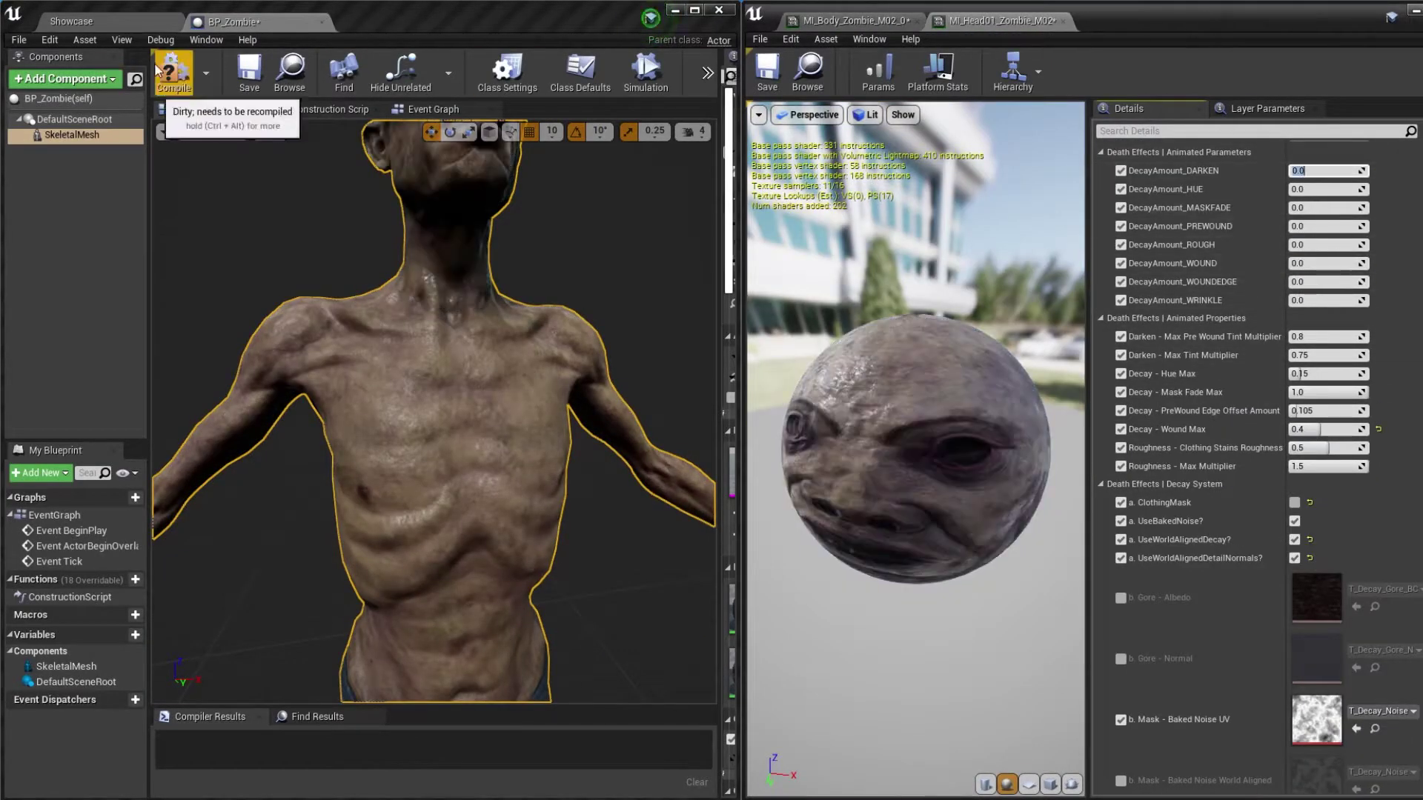
Compile BP_Zombie and add a BP_Decay component to it.
{"action": "left_click", "coordinate": [160, 74]}
{"action": "left_click", "coordinate": [65, 78]}
{"action": "type", "text": "deca"}
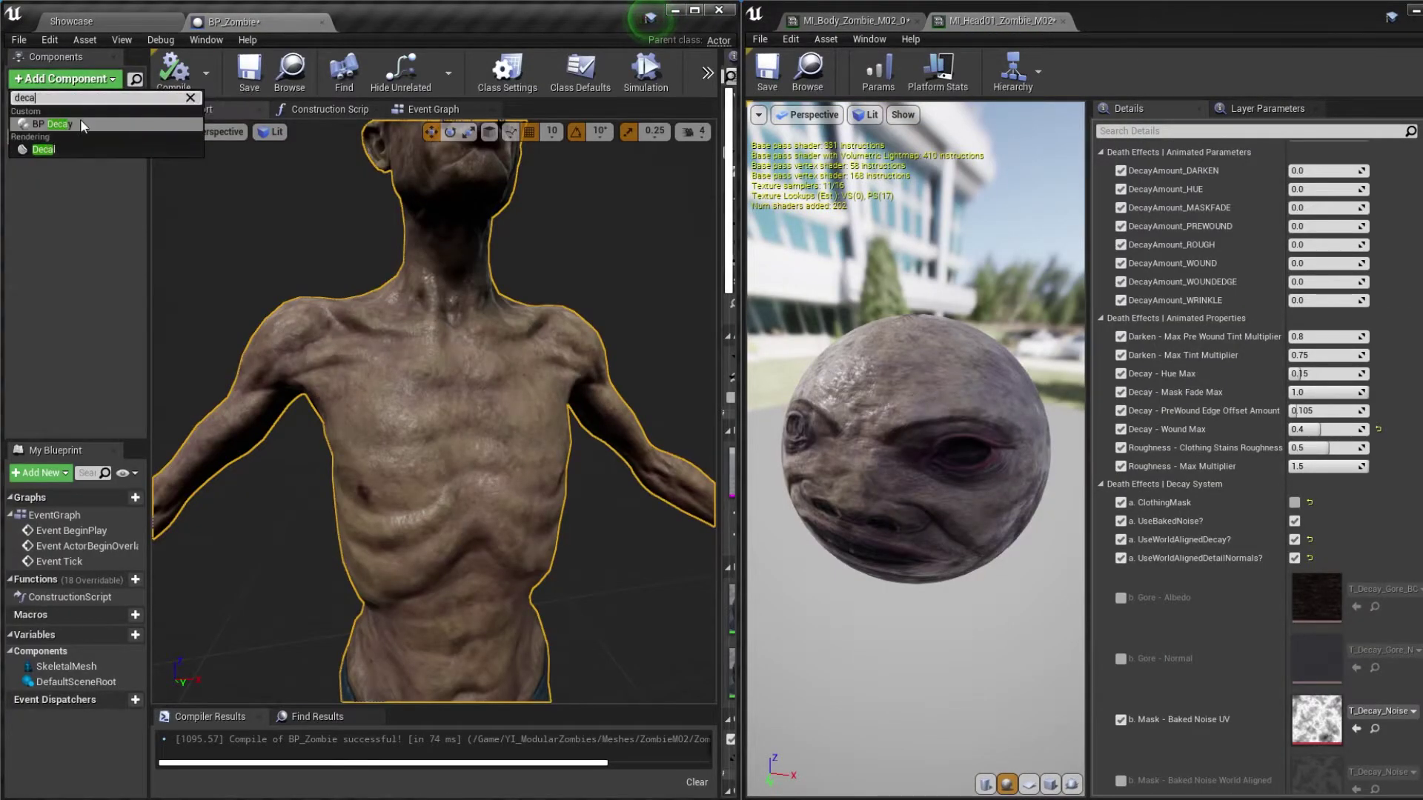
{"action": "left_click", "coordinate": [82, 126]}
Set BP_Decay's Delay and Duration Global Time Modifiers to 0.1 each, and compile and save BP_Zombie.
{"action": "left_click", "coordinate": [696, 10]}
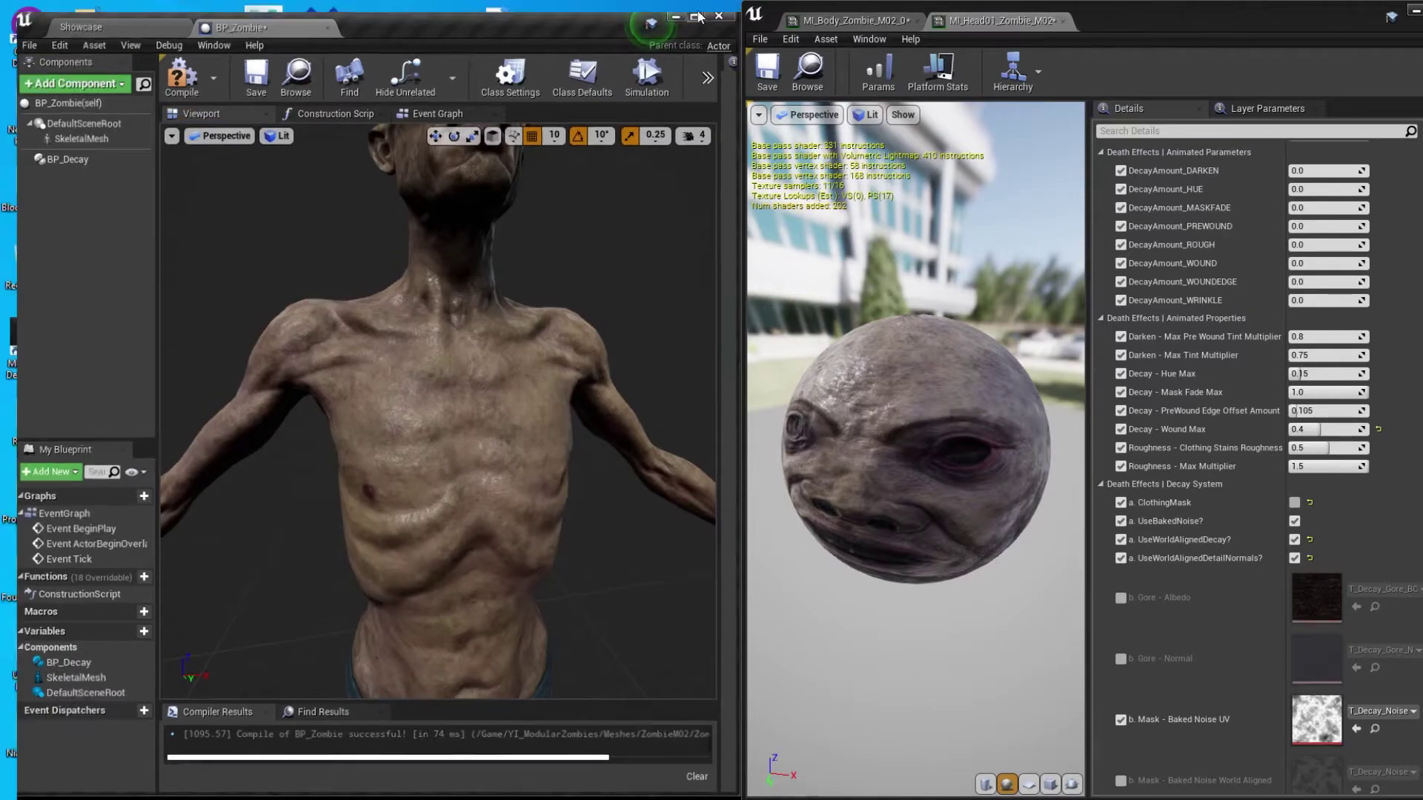
{"action": "left_click", "coordinate": [697, 16]}
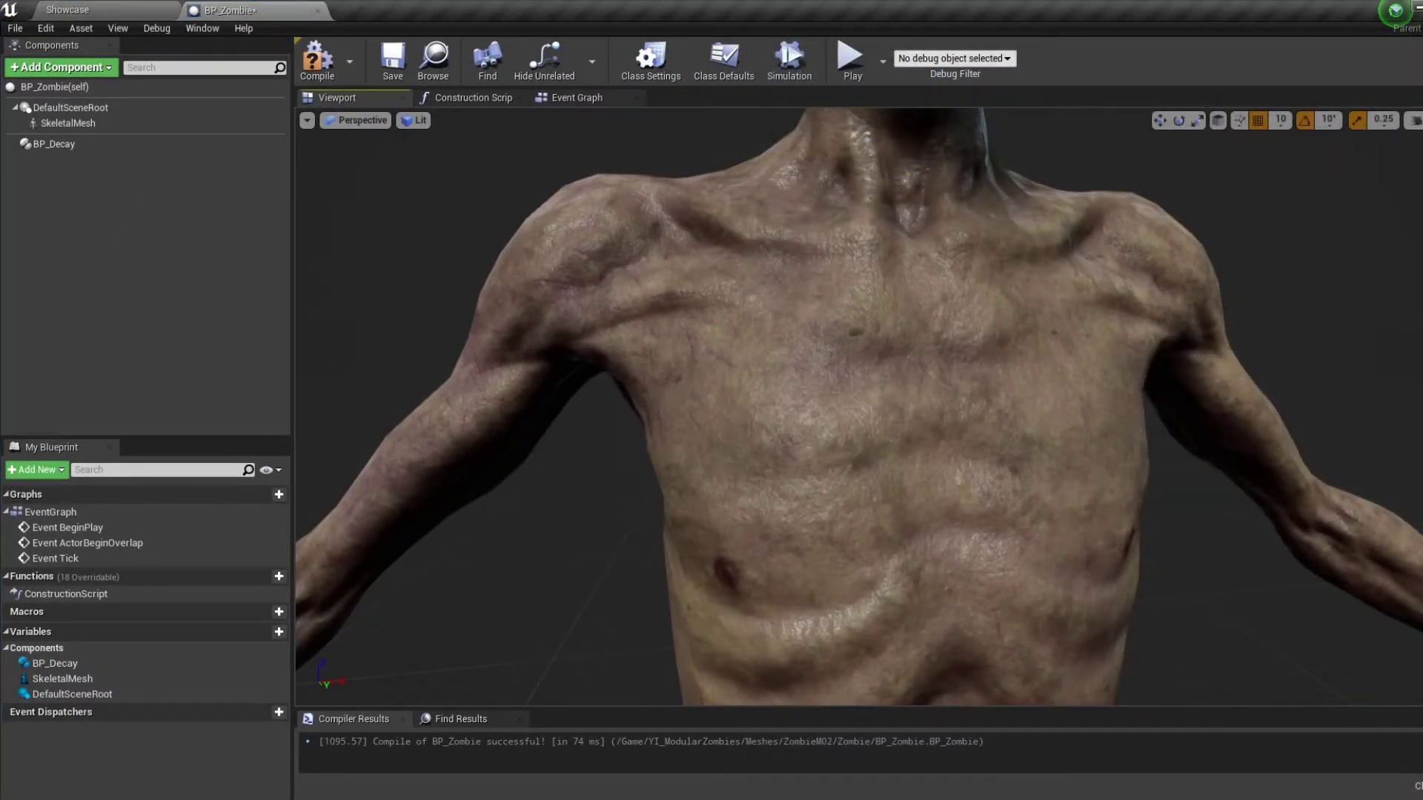
{"action": "left_click_drag", "start_coordinate": [1421, 222], "coordinate": [1182, 222]}
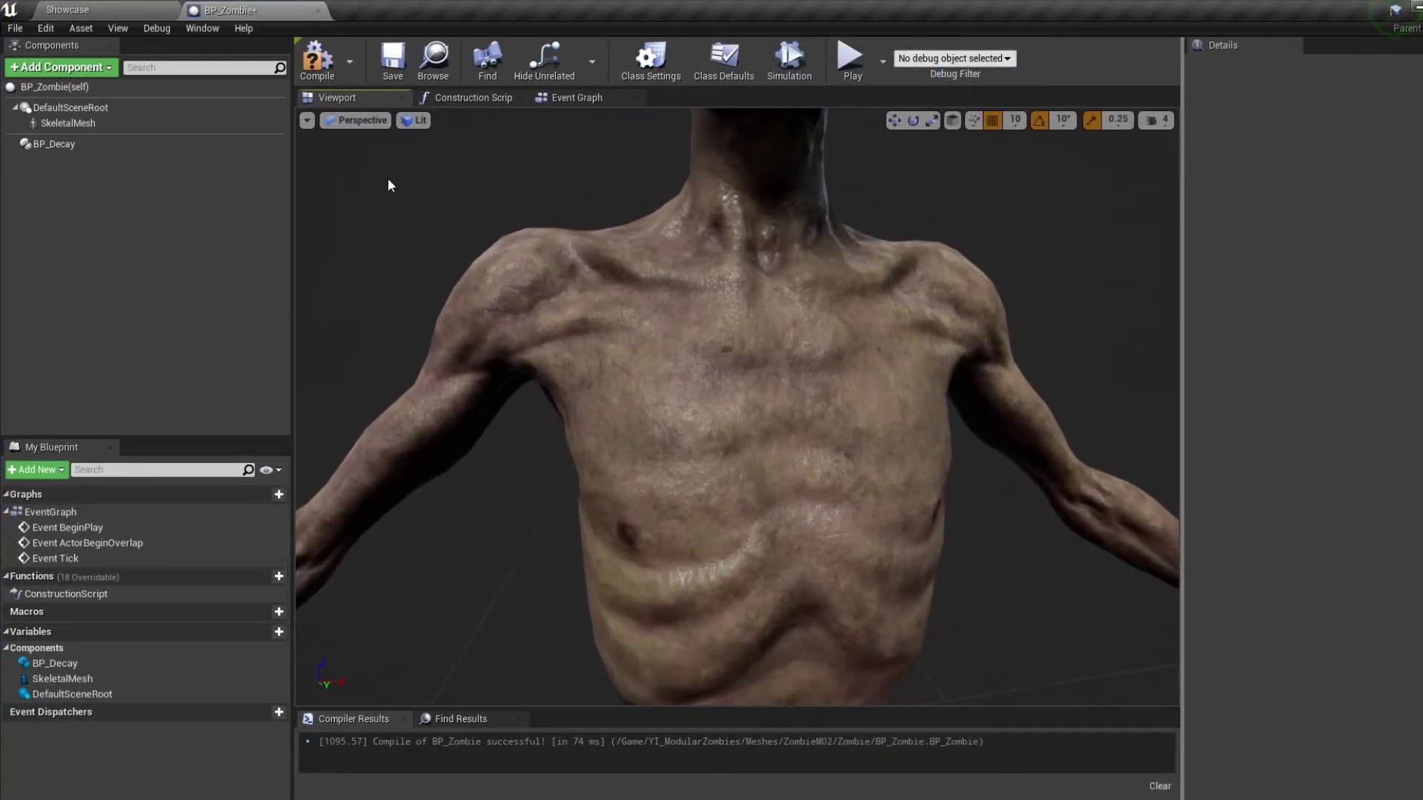
{"action": "left_click", "coordinate": [148, 144]}
{"action": "left_click", "coordinate": [1313, 435]}
{"action": "type", "text": "0.1"}
{"action": "left_click_drag", "start_coordinate": [1284, 426], "coordinate": [1323, 433]}
{"action": "left_click", "coordinate": [1360, 449]}
{"action": "type", "text": "0.1"}
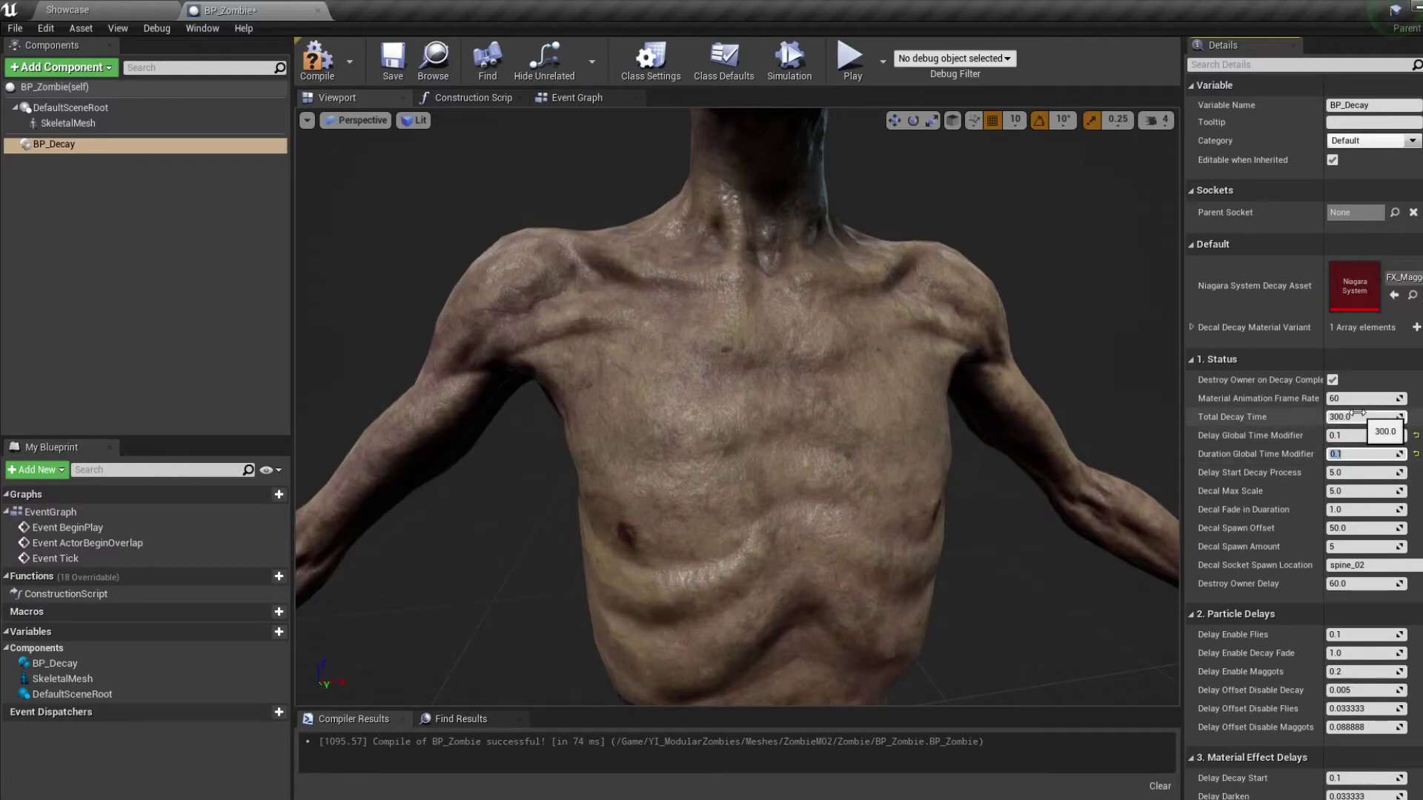
{"action": "left_click", "coordinate": [317, 61]}
{"action": "left_click", "coordinate": [391, 60]}
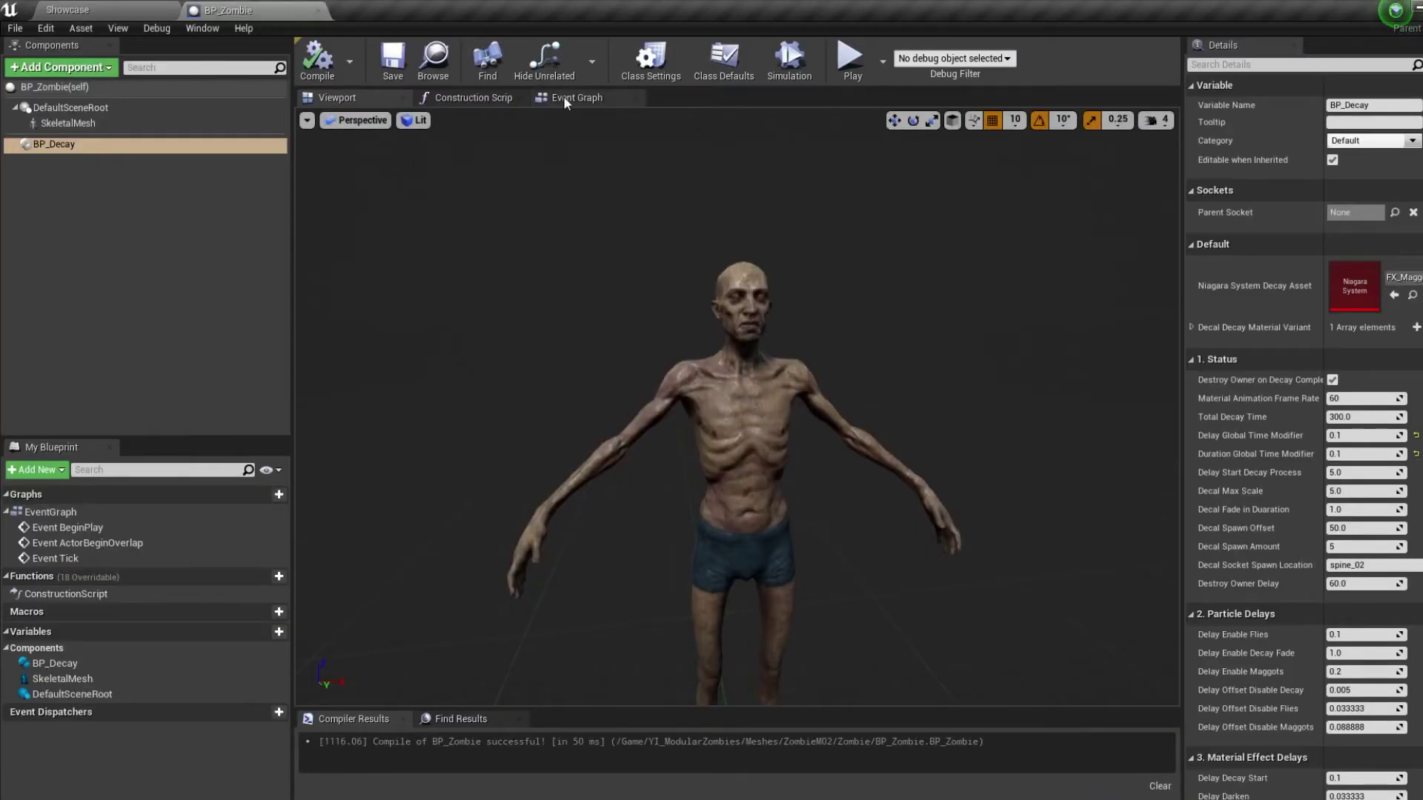
Call Begin Decay on the BP_Decay component from Event BeginPlay in BP_Zombie's event graph.
{"action": "left_click", "coordinate": [569, 97]}
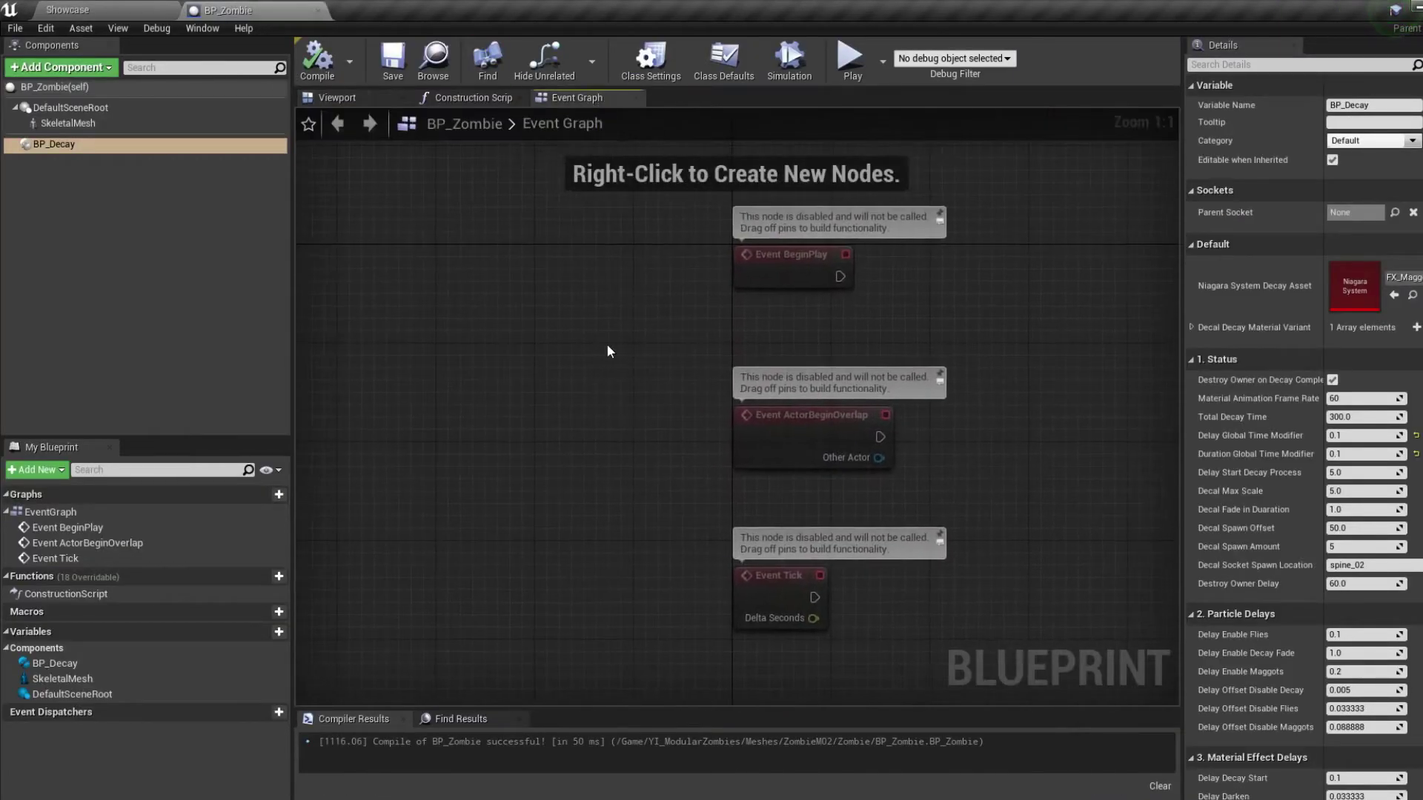
{"action": "left_click_drag", "start_coordinate": [842, 277], "coordinate": [1093, 245]}
{"action": "type", "text": "decay"}
{"action": "left_click", "coordinate": [1078, 389]}
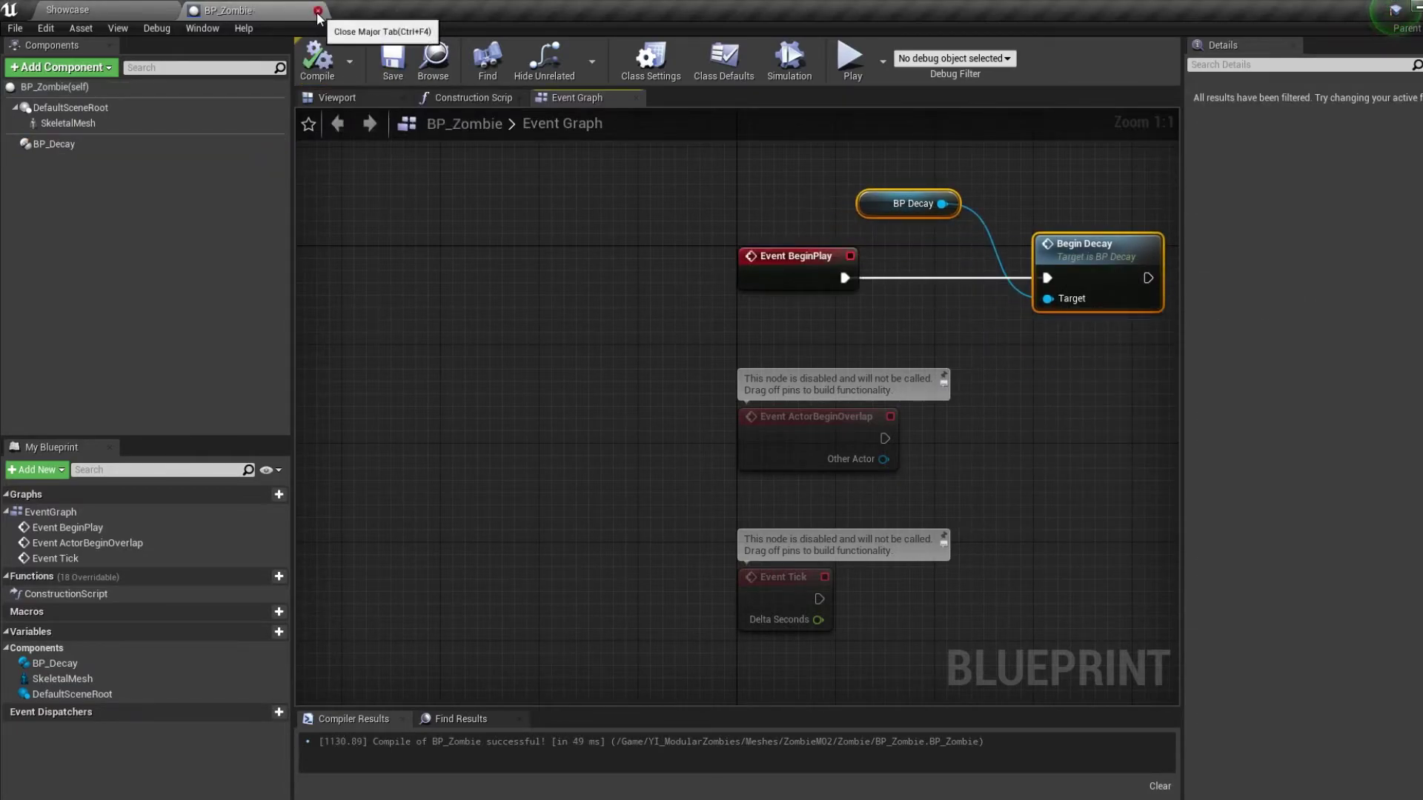
Place BP_Zombie from the Zombie folder into the Showcase level and delete the existing sphere.
{"action": "scroll", "coordinate": [130, 737], "scroll_direction": "down", "scroll_amount": 3}
{"action": "left_click", "coordinate": [74, 756]}
{"action": "left_click_drag", "start_coordinate": [326, 656], "coordinate": [686, 469]}
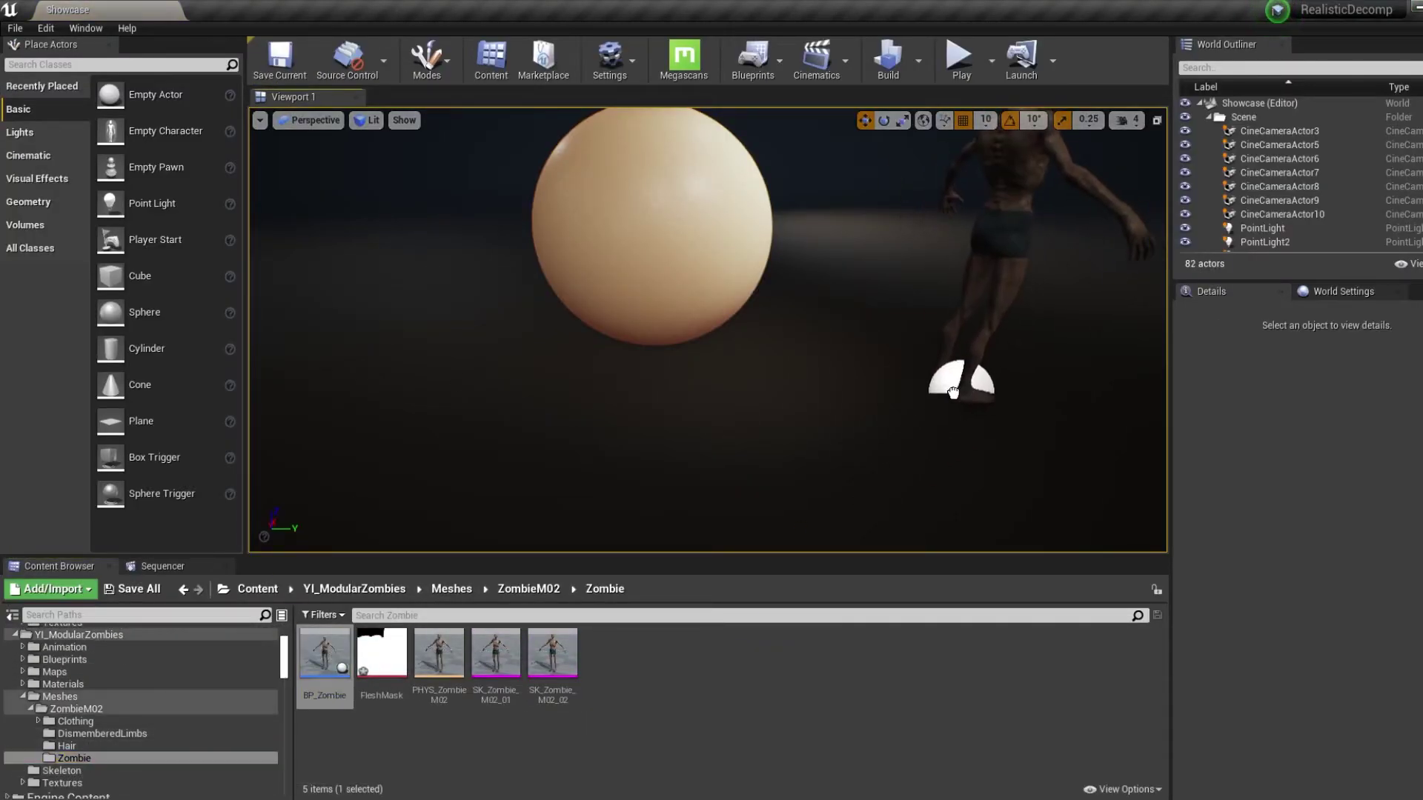
{"action": "left_click", "coordinate": [610, 299]}
{"action": "key", "text": "Delete"}
Rotate the placed zombie to face the camera and show the viewport in full screen.
{"action": "left_click", "coordinate": [682, 333]}
{"action": "key", "text": "e"}
{"action": "left_click_drag", "start_coordinate": [734, 511], "coordinate": [771, 449]}
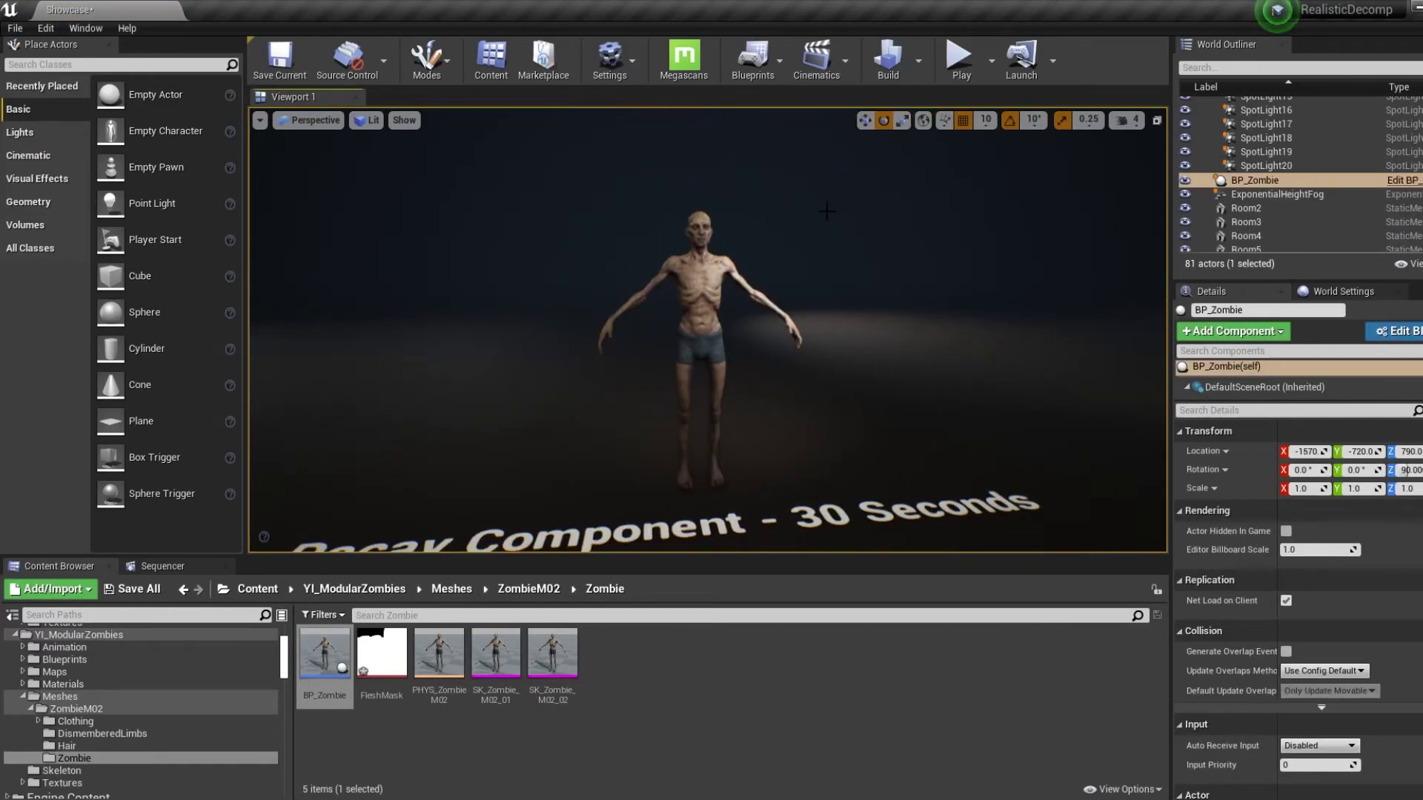
{"action": "key", "text": "F11"}
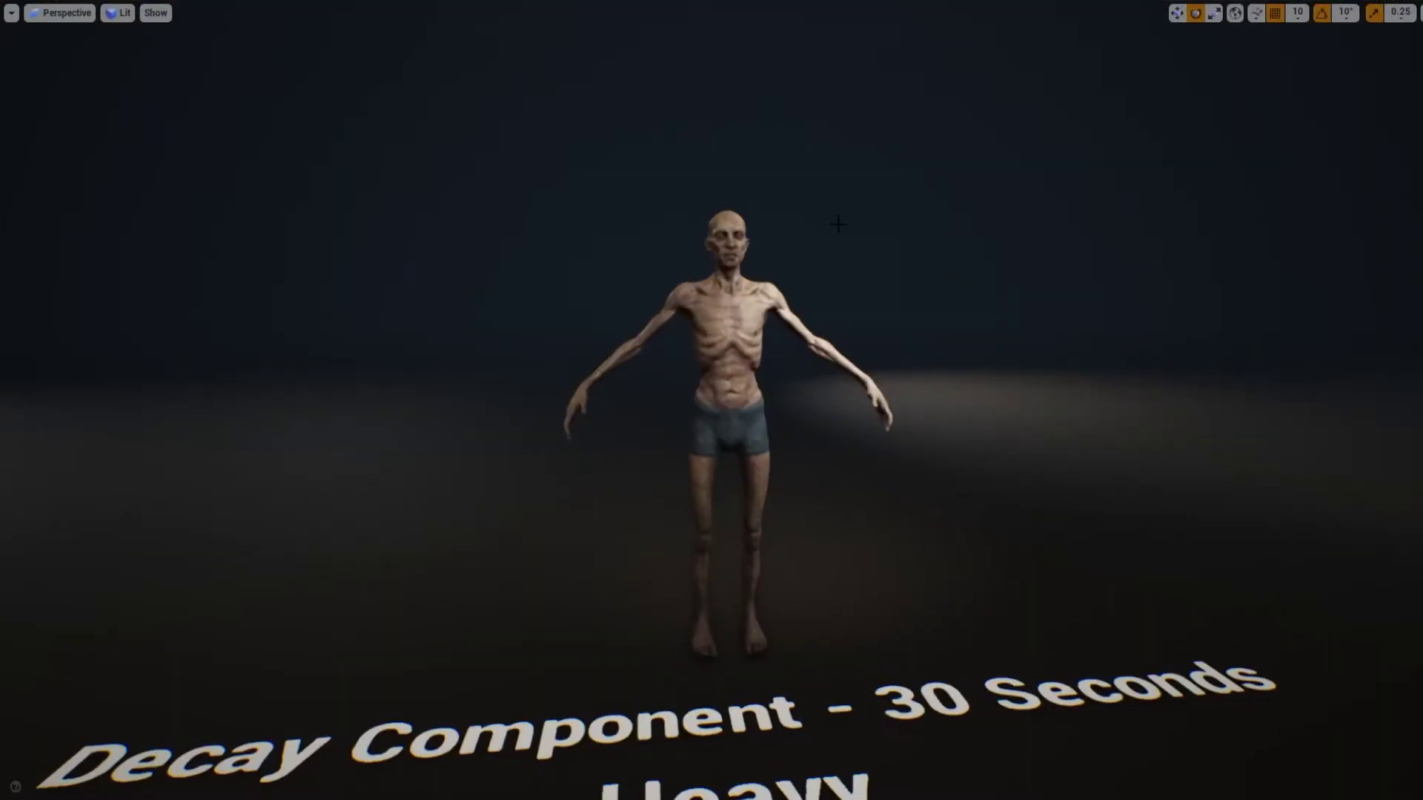
Simulate the level and inspect the decay on the zombie's body up close and in full.
{"action": "key", "text": "alt+s"}
{"action": "scroll", "coordinate": [819, 266], "scroll_direction": "up", "scroll_amount": 5}
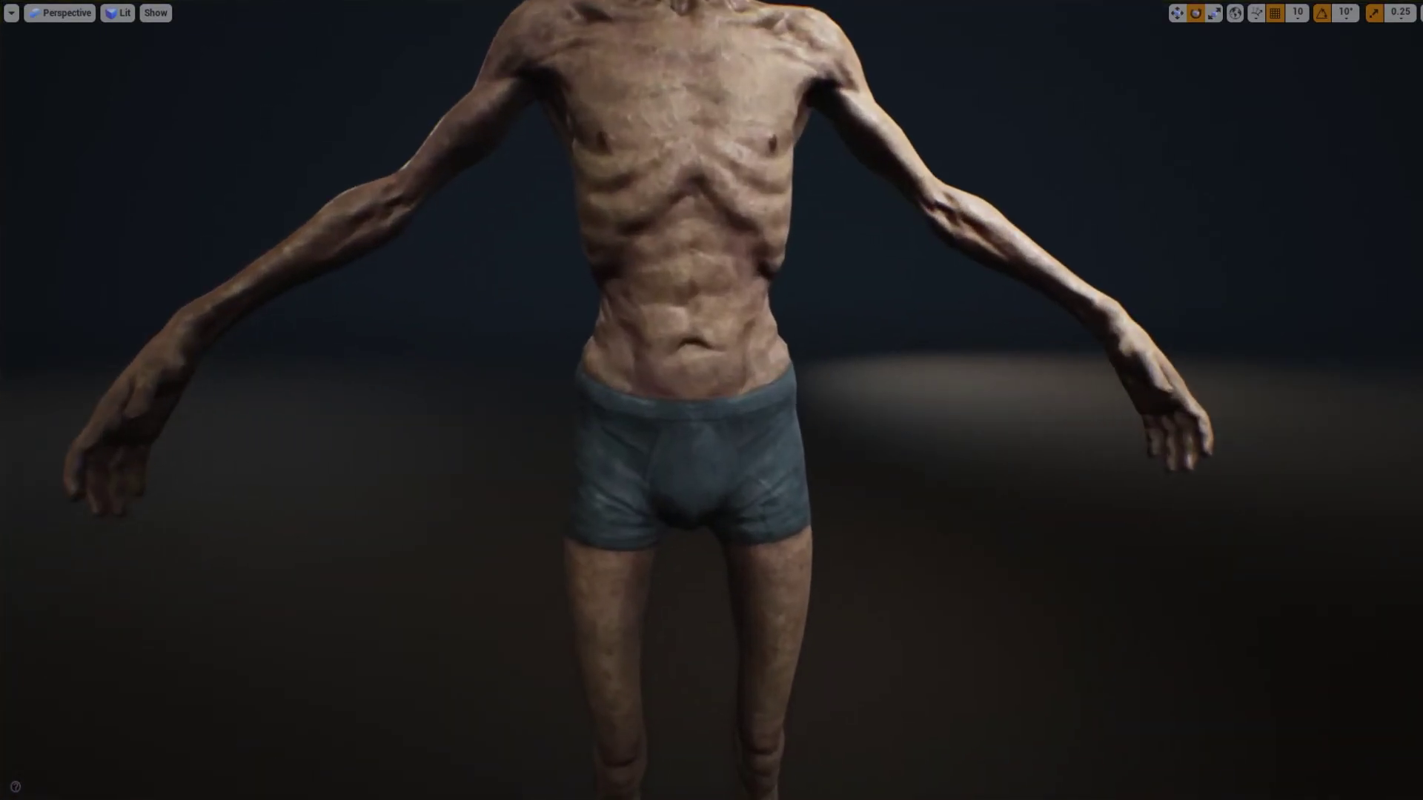
{"action": "scroll", "coordinate": [820, 266], "scroll_direction": "down", "scroll_amount": 4}
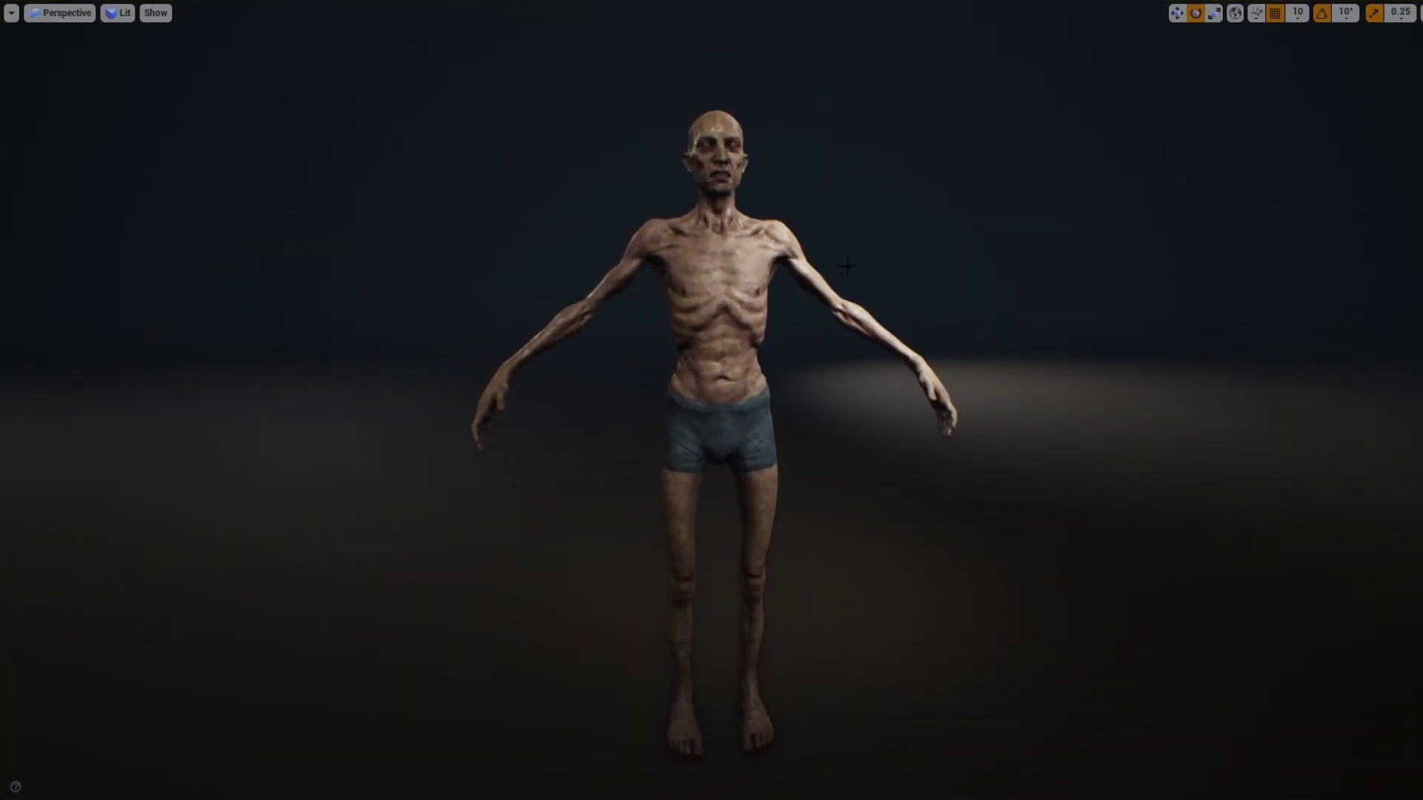